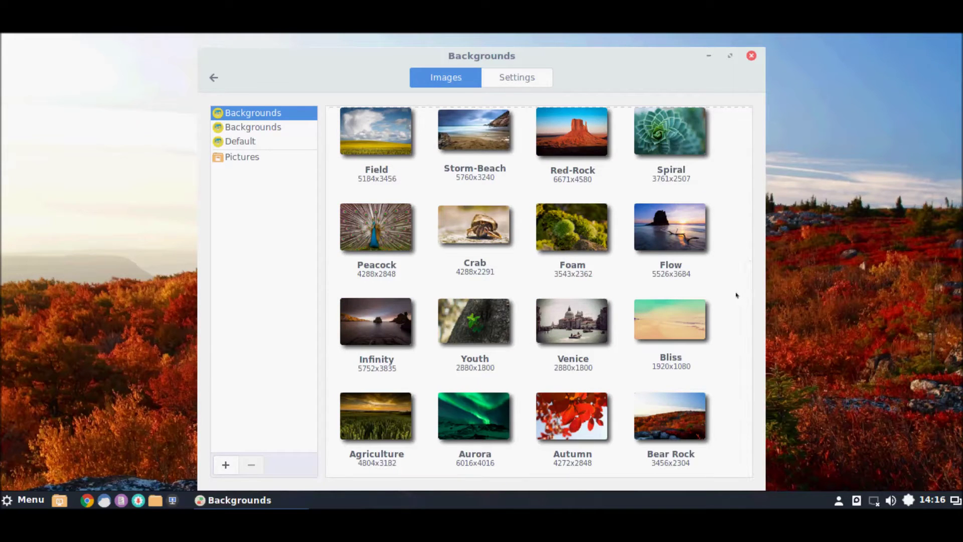
Browse the Backgrounds image collection and set Blue-Rocks as the desktop wallpaper
scroll(707, 391, down, 2)
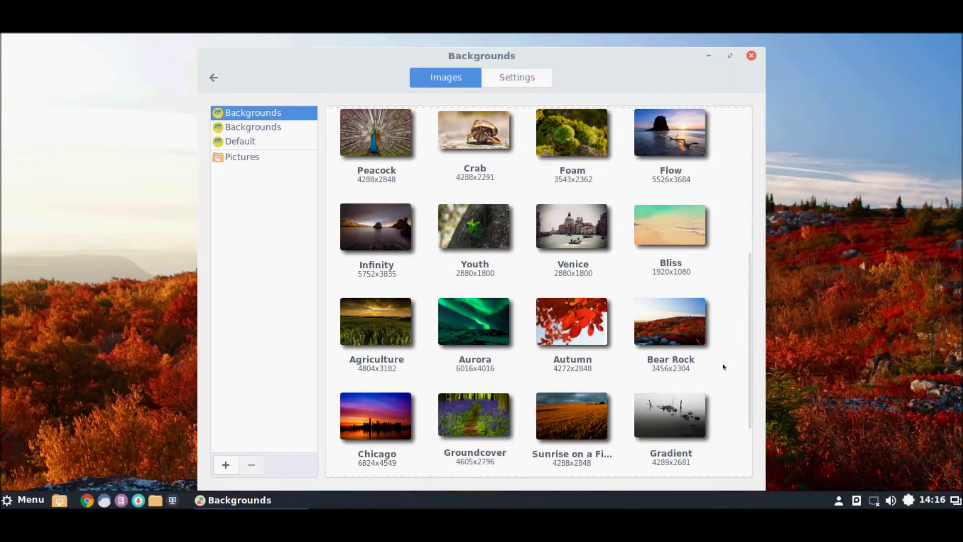
scroll(724, 368, down, 2)
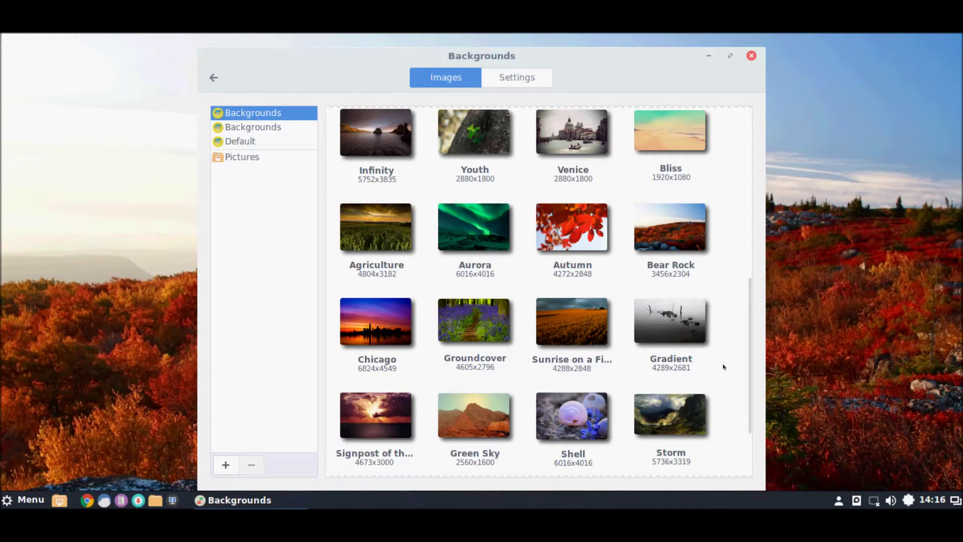
scroll(724, 367, down, 2)
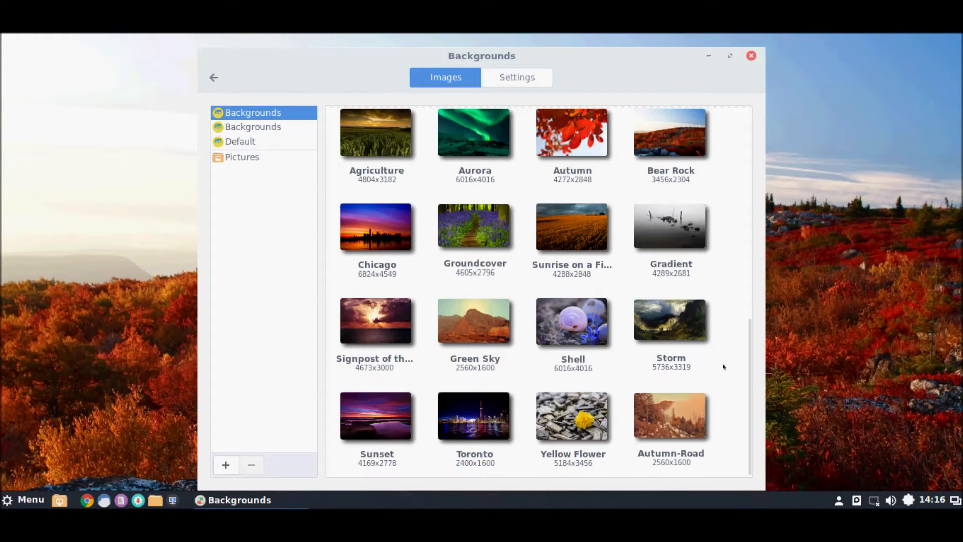
scroll(724, 367, down, 2)
scroll(724, 367, down, 2)
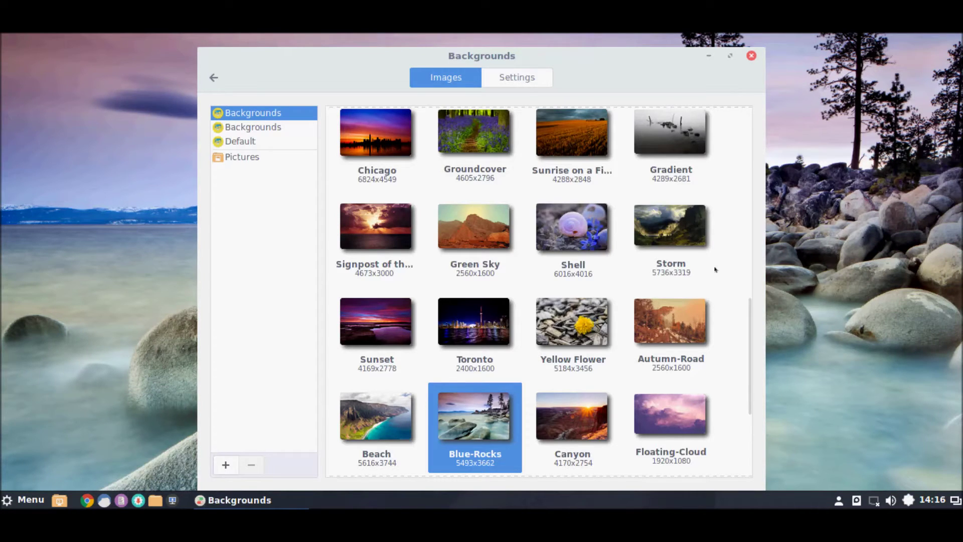
Look through the remaining wallpapers to the end of the collection and return to the first ones
scroll(714, 269, down, 5)
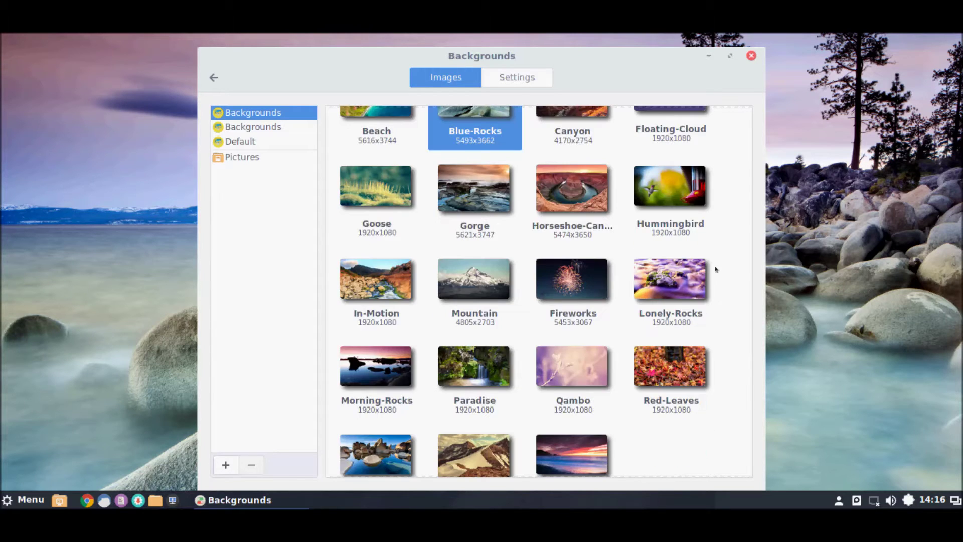
scroll(710, 236, down, 1)
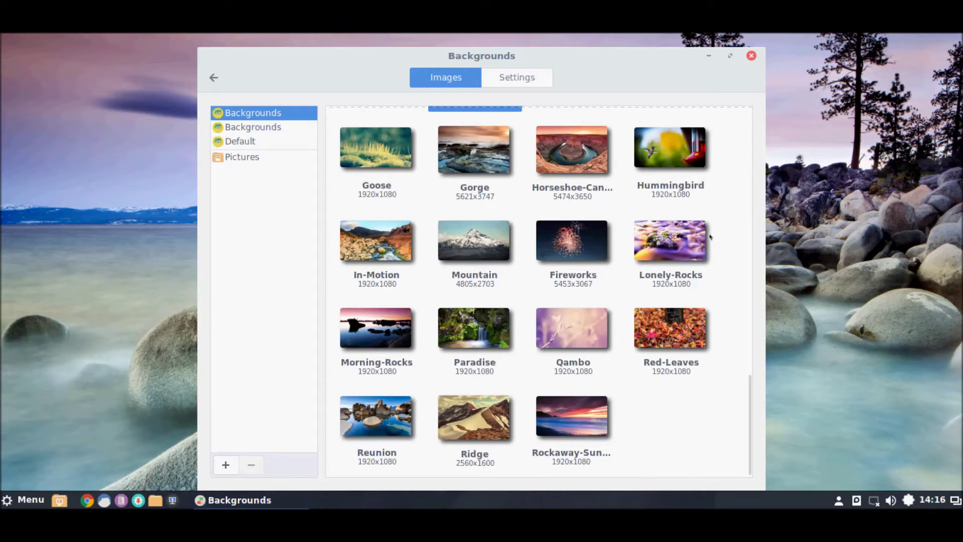
scroll(715, 259, down, 1)
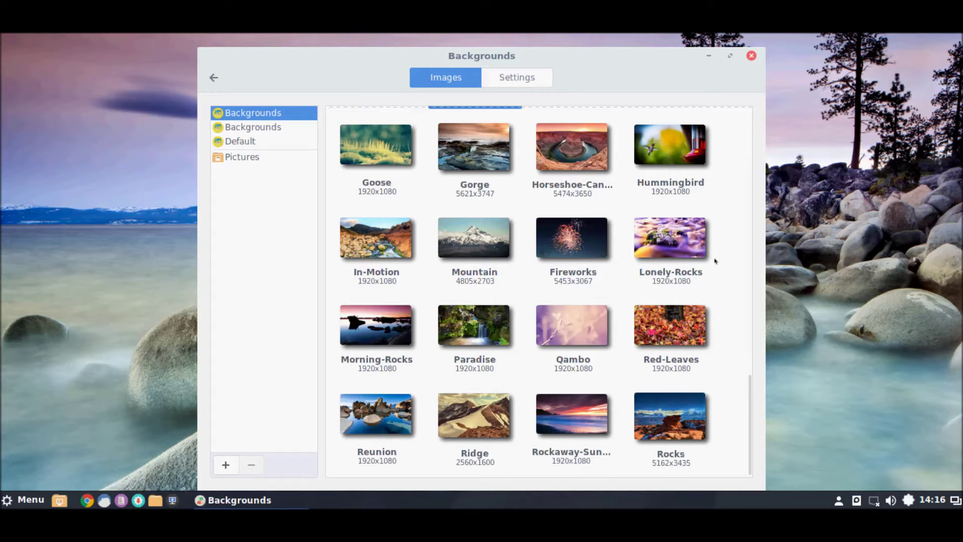
scroll(715, 260, down, 3)
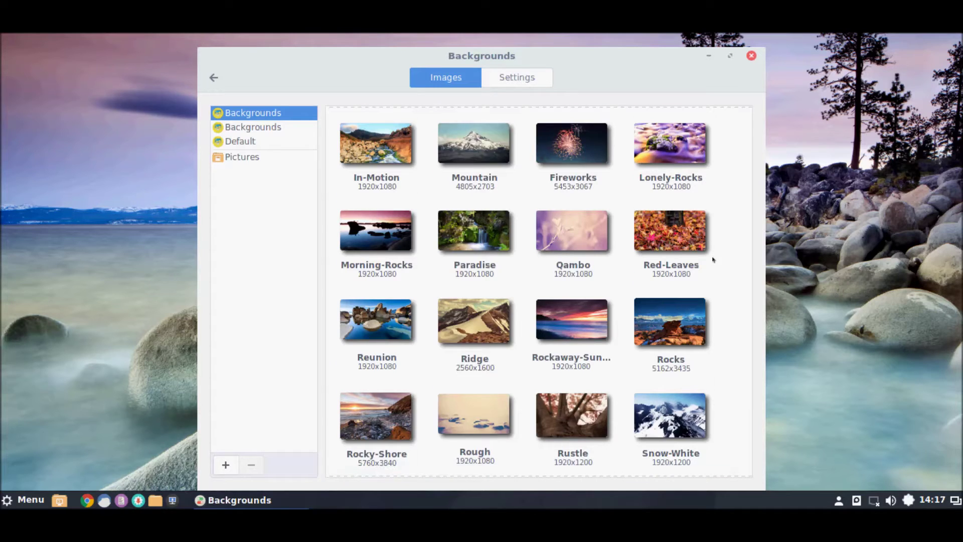
scroll(712, 259, down, 3)
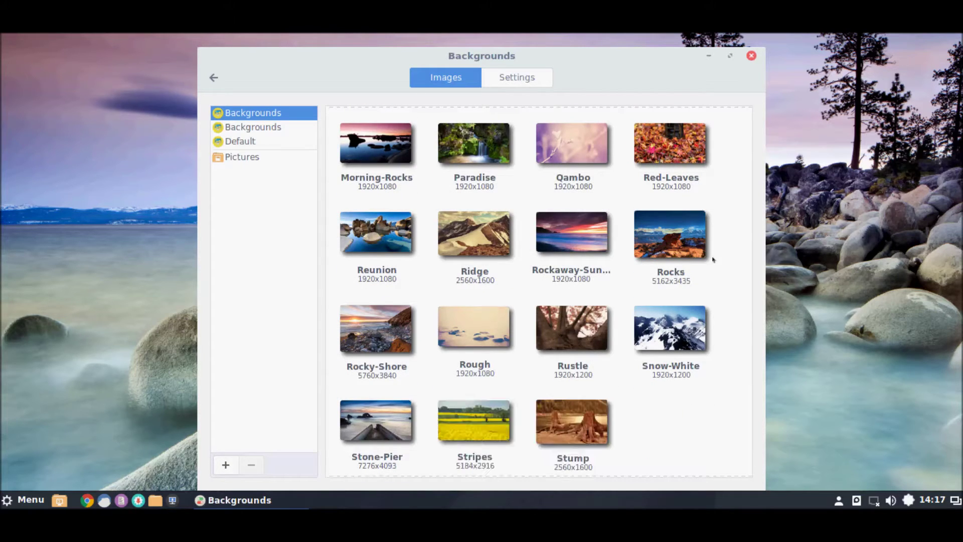
scroll(713, 259, down, 3)
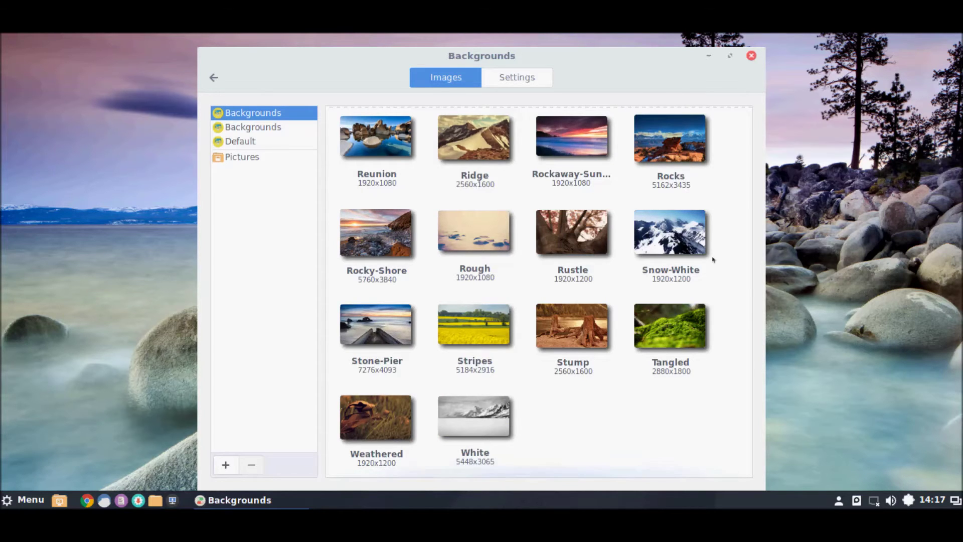
scroll(713, 259, up, 15)
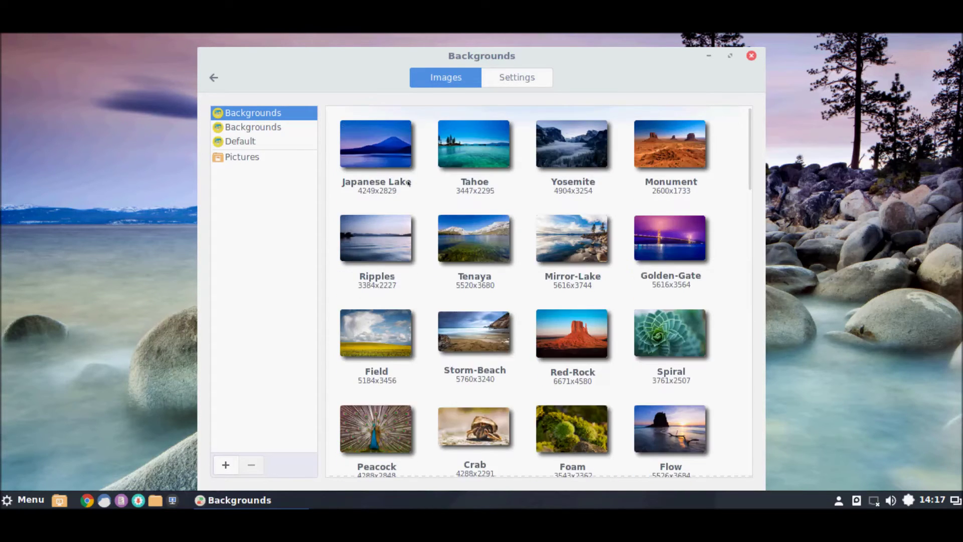
Check the second Backgrounds collection, the Default collection and the background settings, and close the window
click(252, 129)
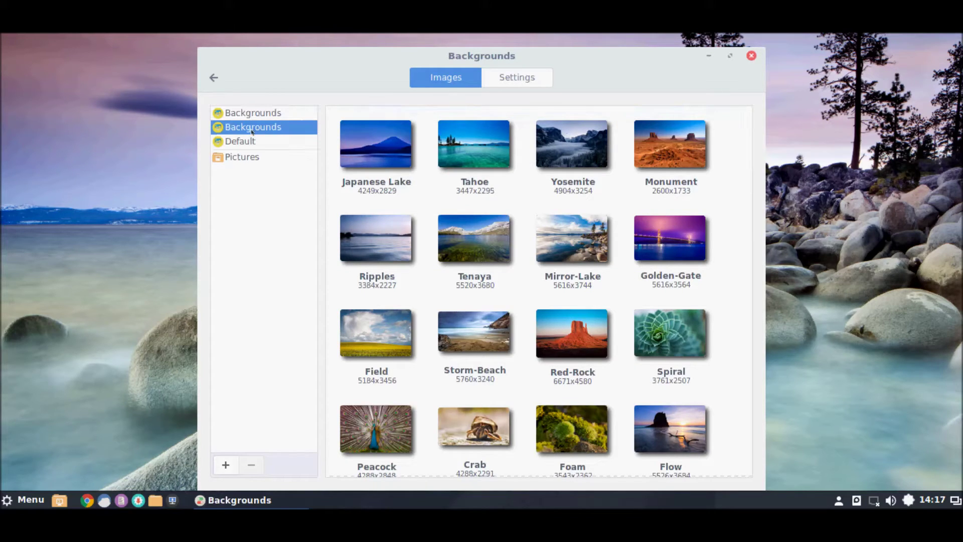
click(239, 140)
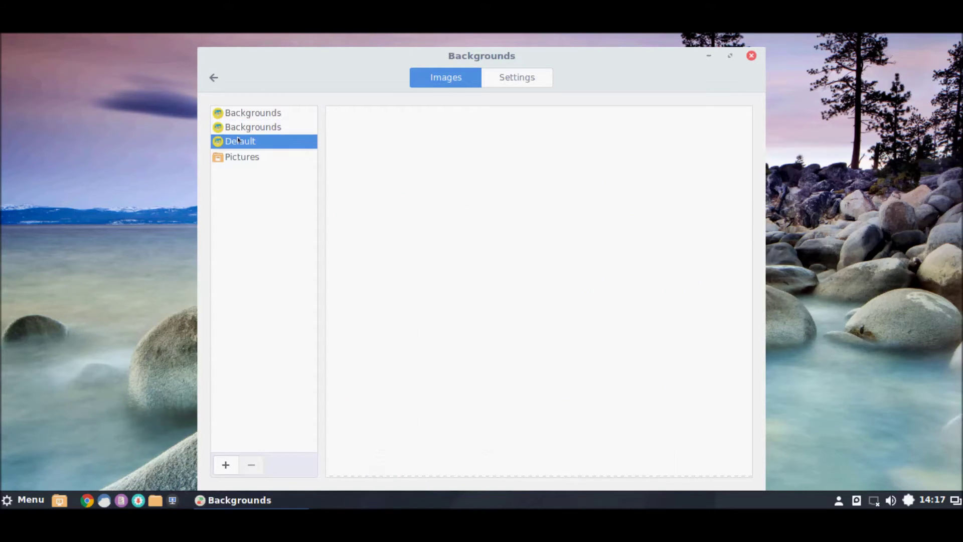
click(512, 74)
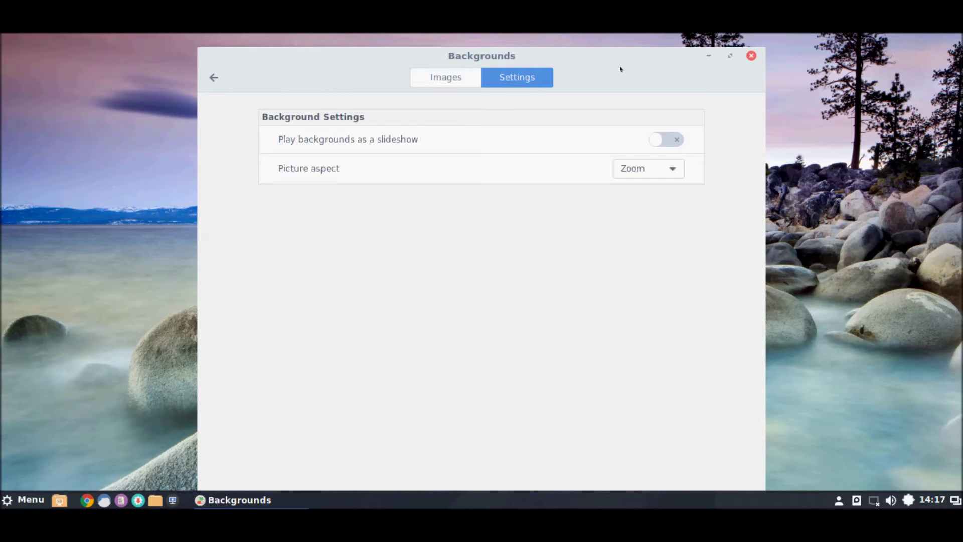
click(751, 55)
View the Desktop Settings from the desktop and go back to the overview of all system settings
right_click(314, 158)
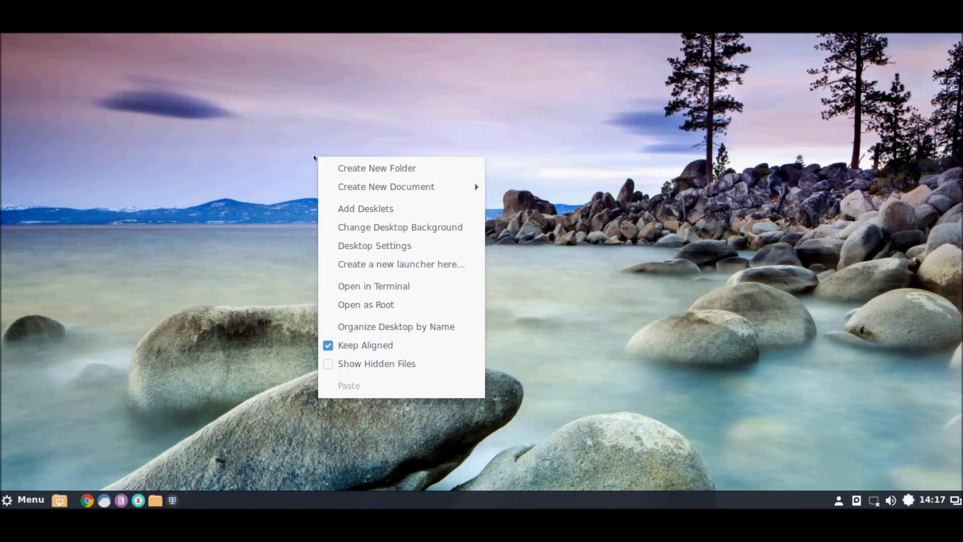
click(377, 246)
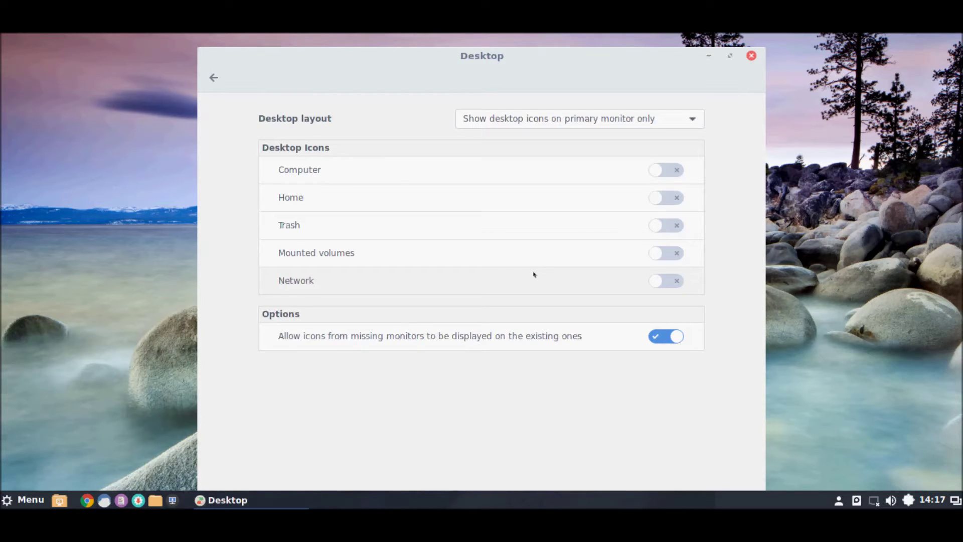
click(213, 77)
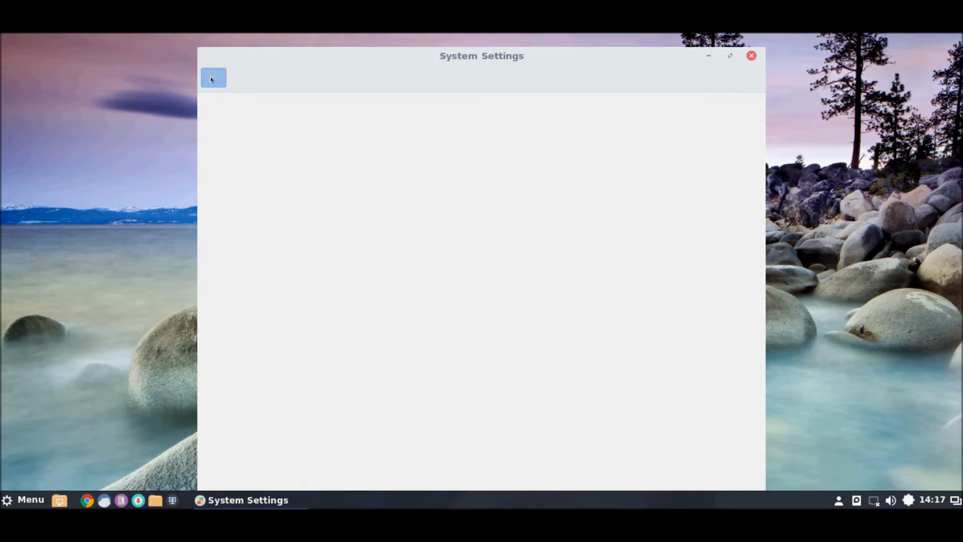
Open the Effects settings and inspect the available effects styles, keeping Cinnamon selected
click(345, 149)
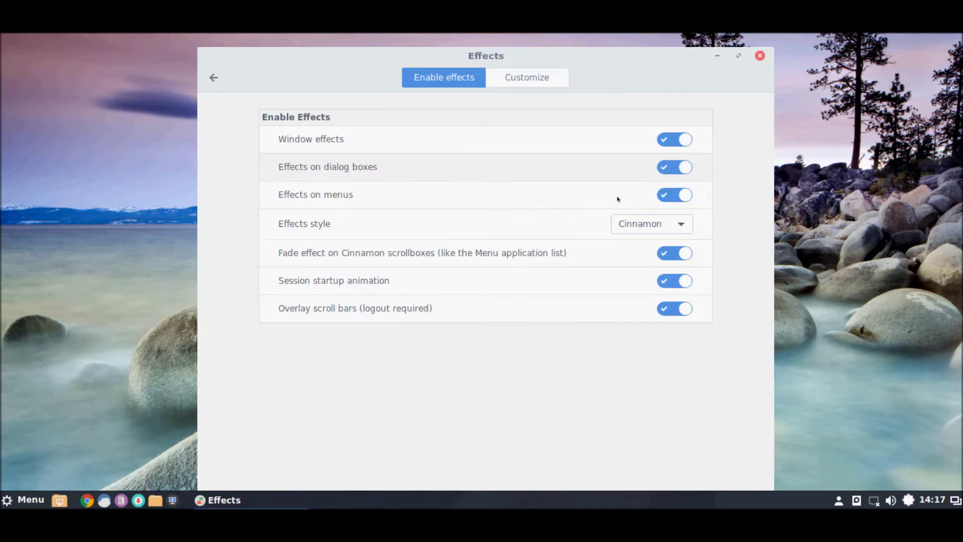
click(681, 224)
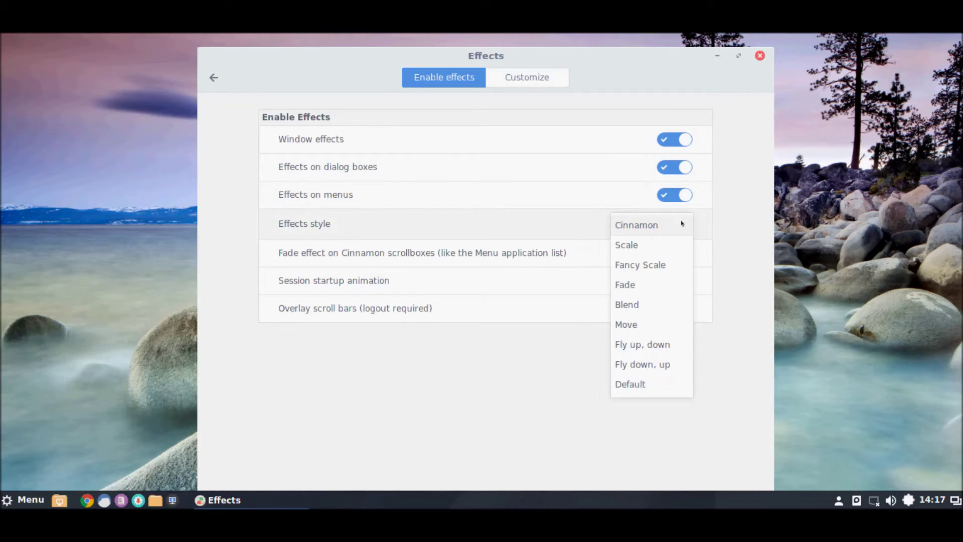
click(682, 224)
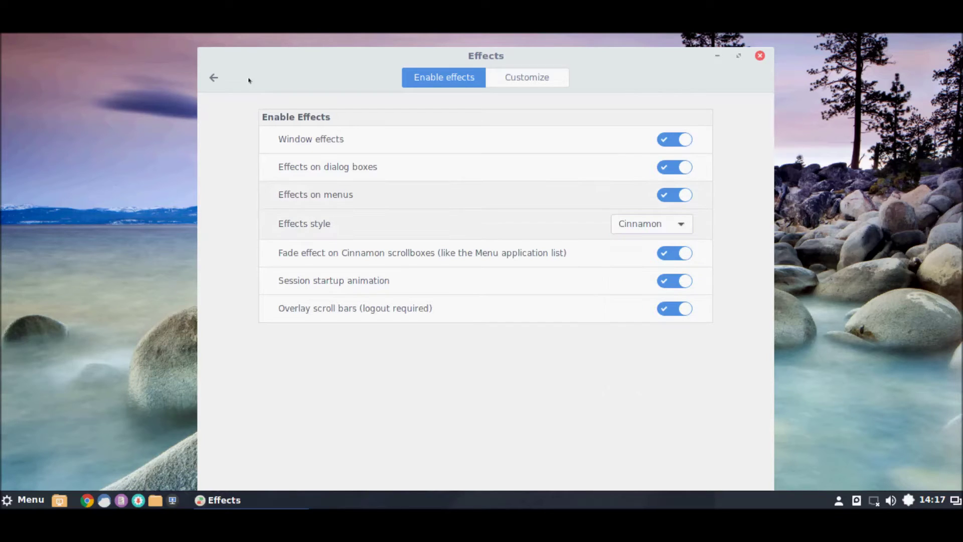
Enable customized effect settings to view the options per window action, disable them again and return to all settings
click(541, 79)
click(691, 116)
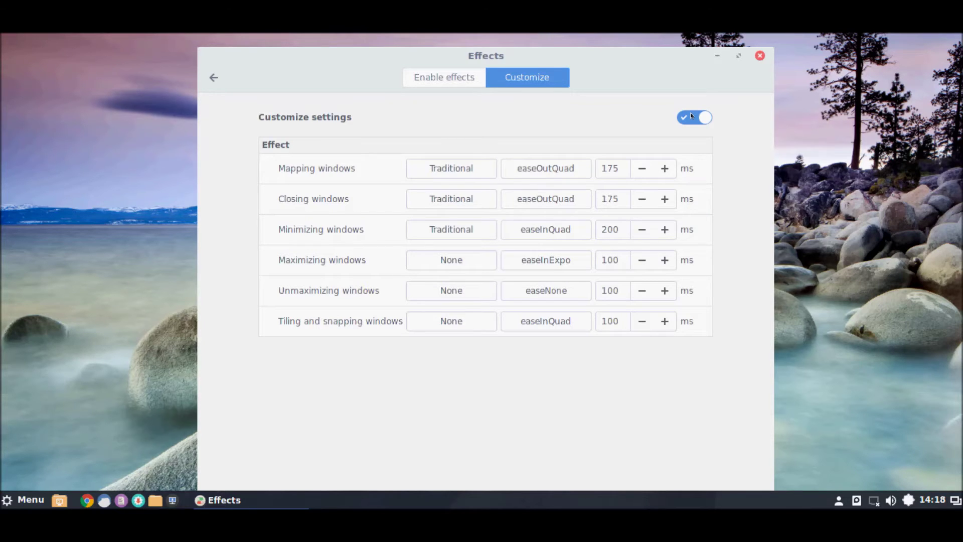
click(691, 116)
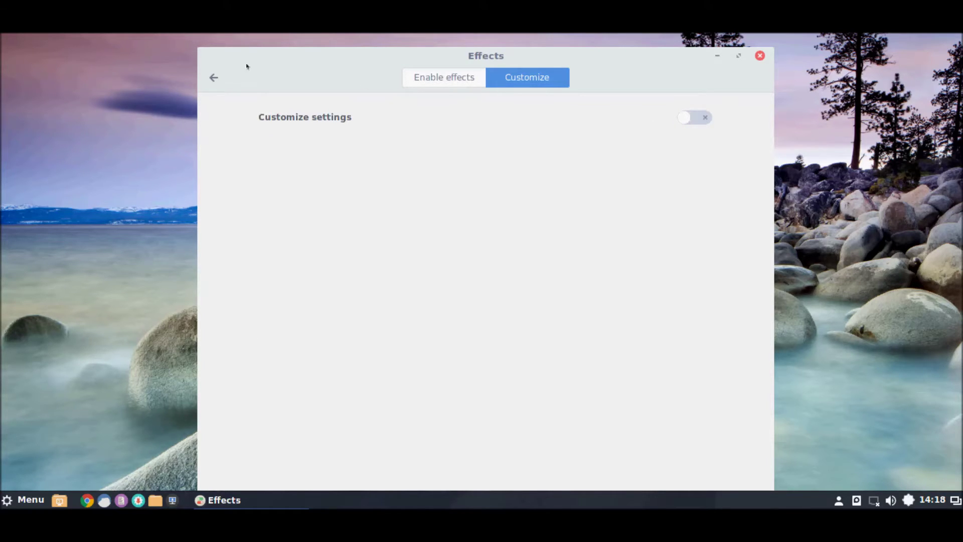
click(214, 79)
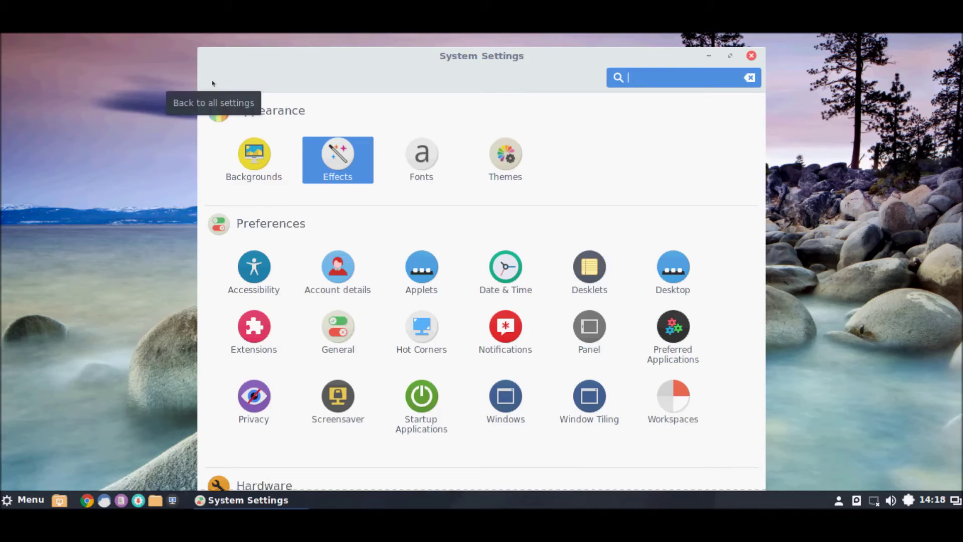
Review the Themes page and the user interface scaling choices in the General settings, keeping Auto scaling
click(508, 154)
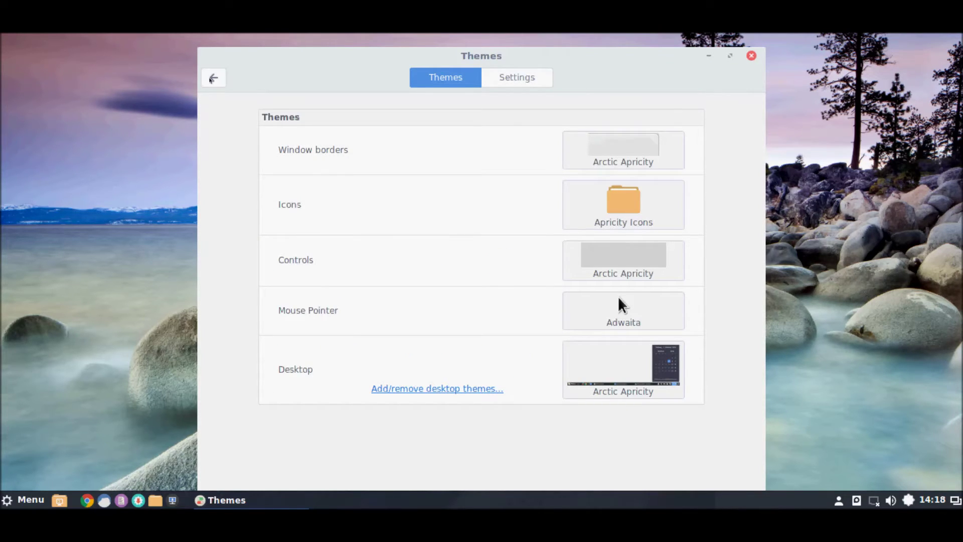
click(211, 78)
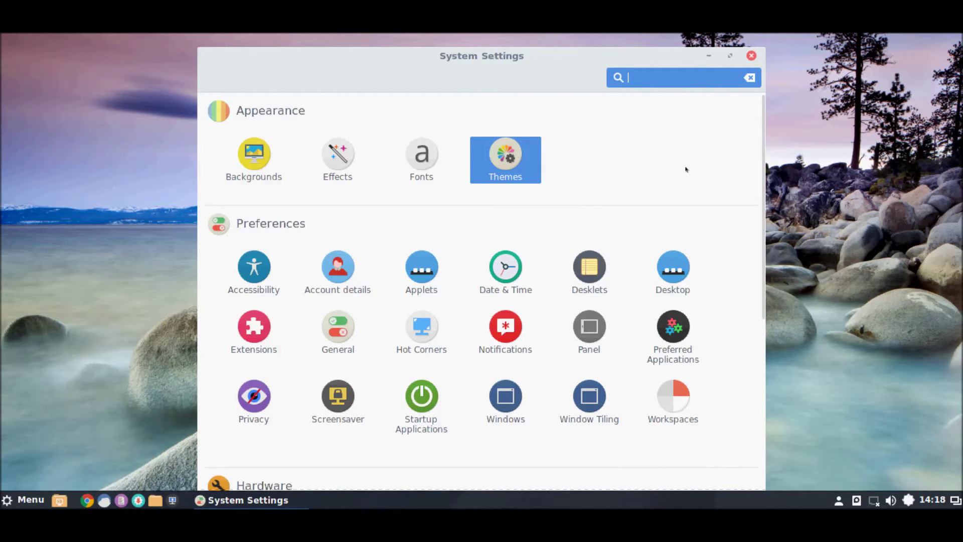
scroll(351, 279, down, 1)
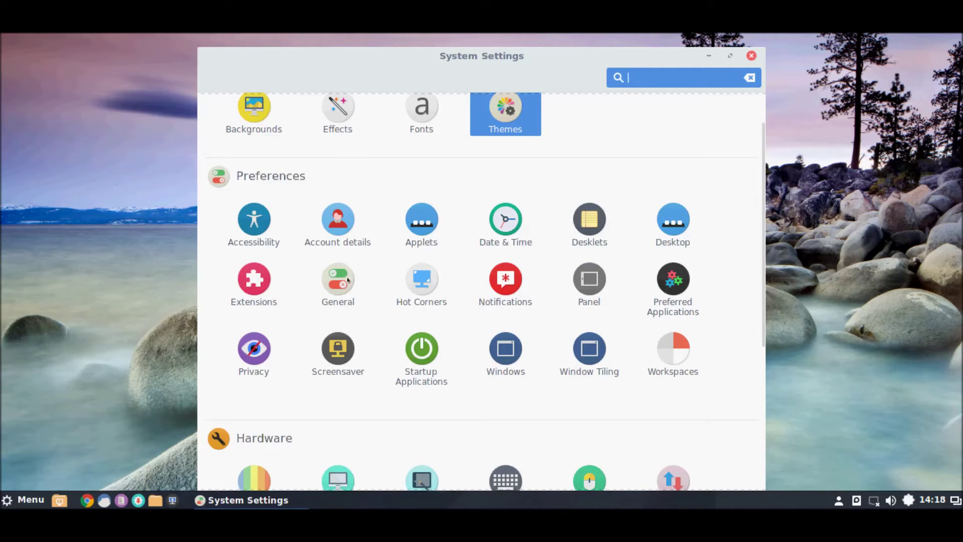
click(350, 280)
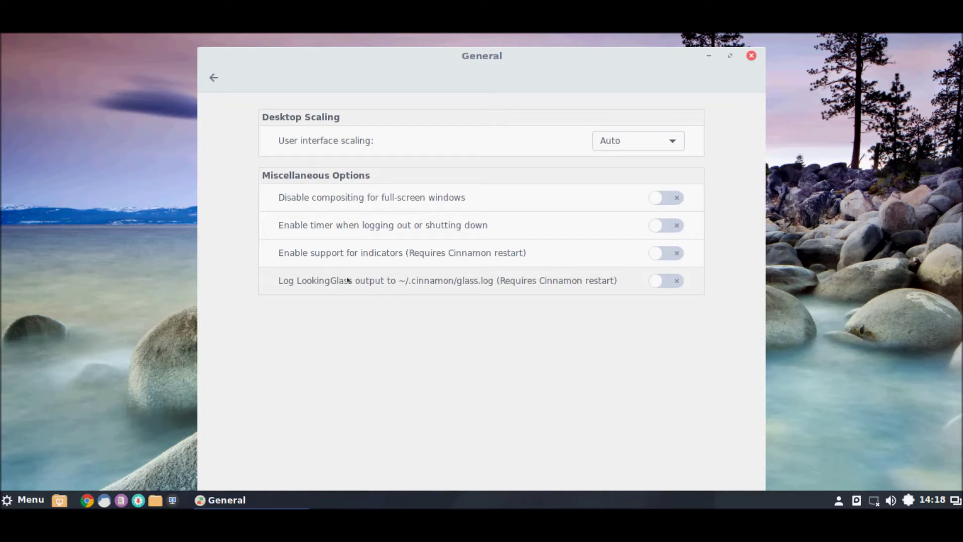
click(674, 140)
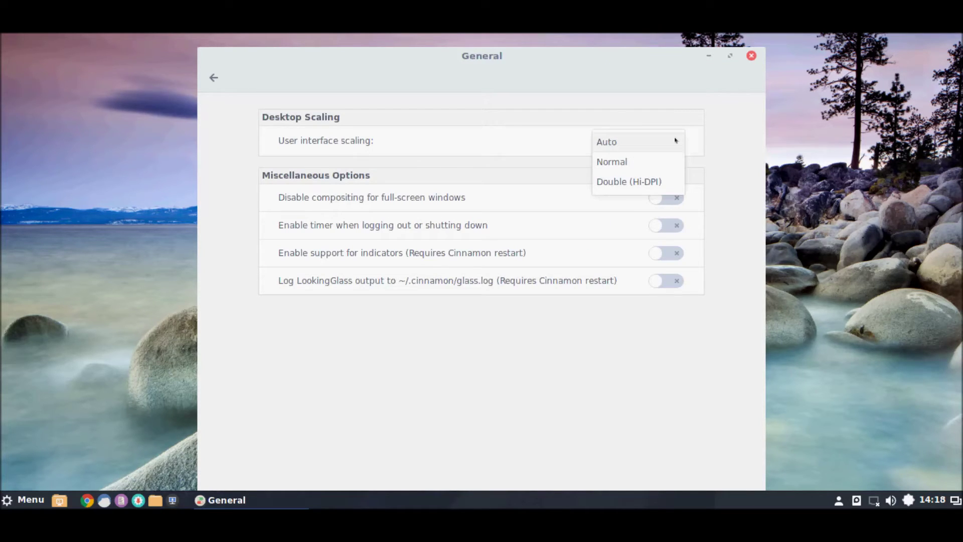
click(674, 141)
click(213, 76)
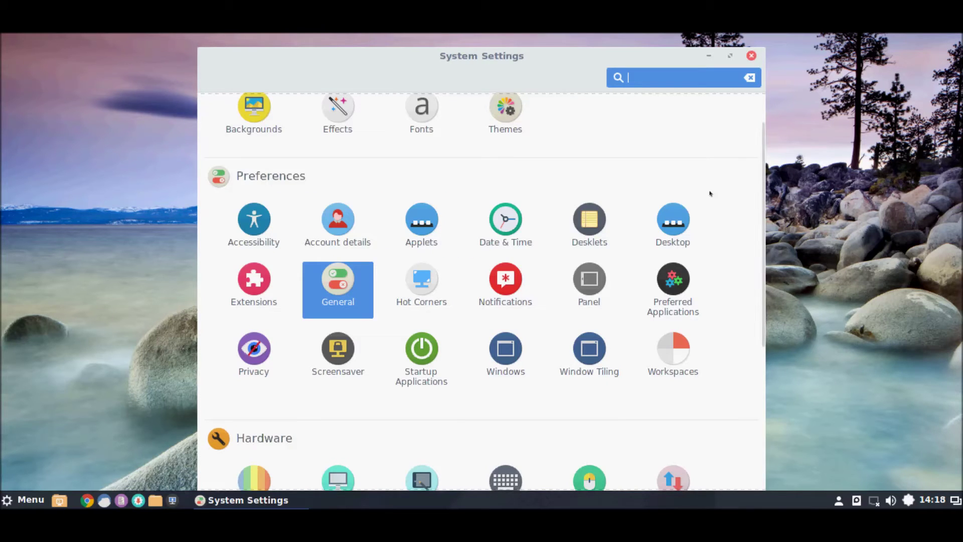
Review the Panel settings and the Preferred Applications settings, including removable media, and return to all settings
click(588, 282)
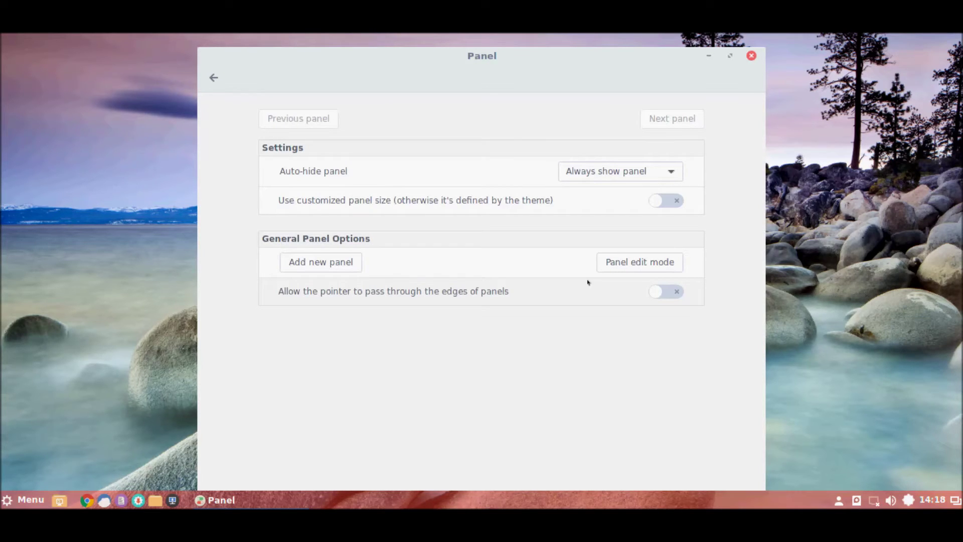
click(214, 78)
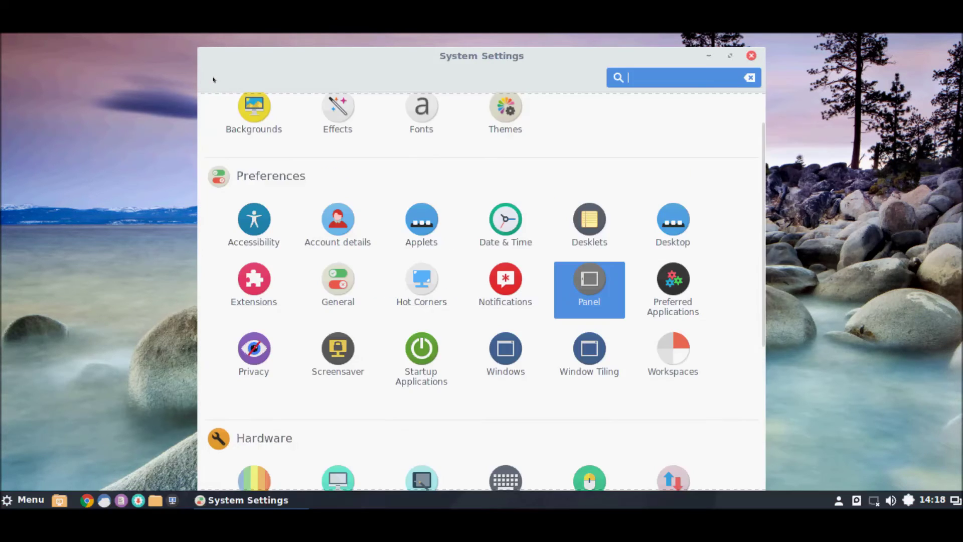
click(667, 273)
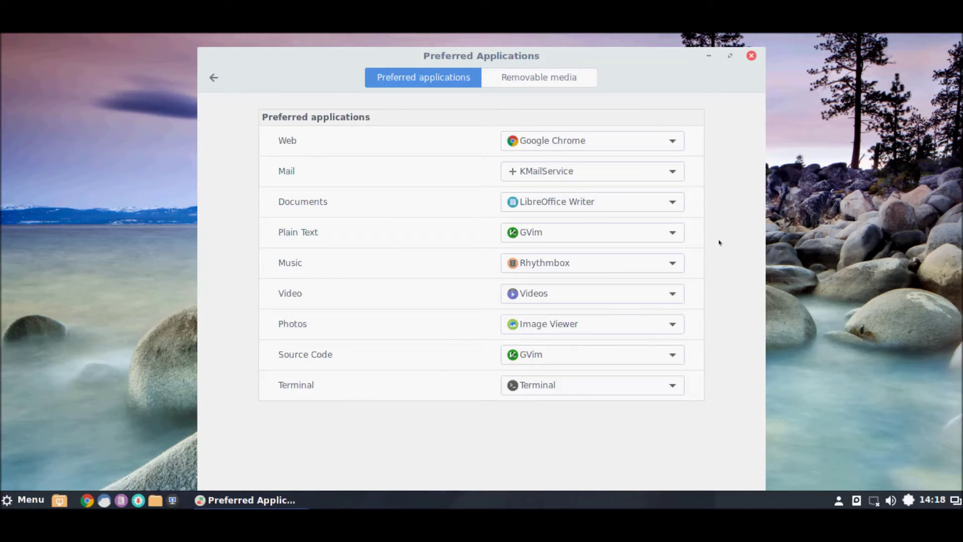
click(542, 83)
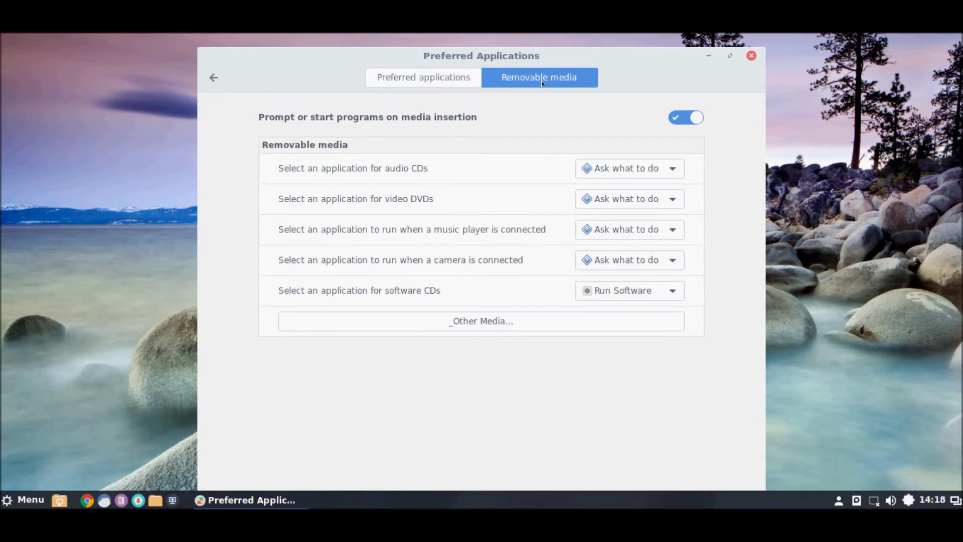
click(441, 82)
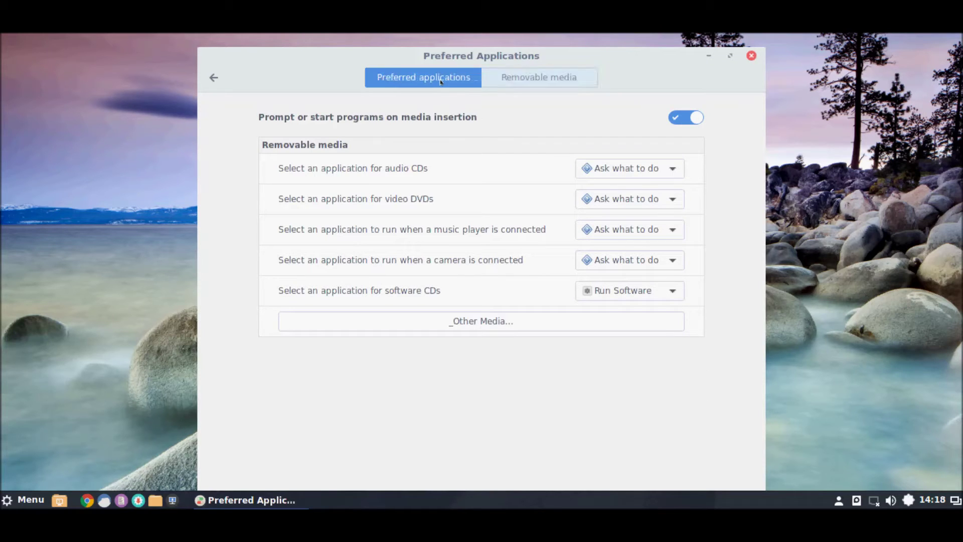
click(213, 79)
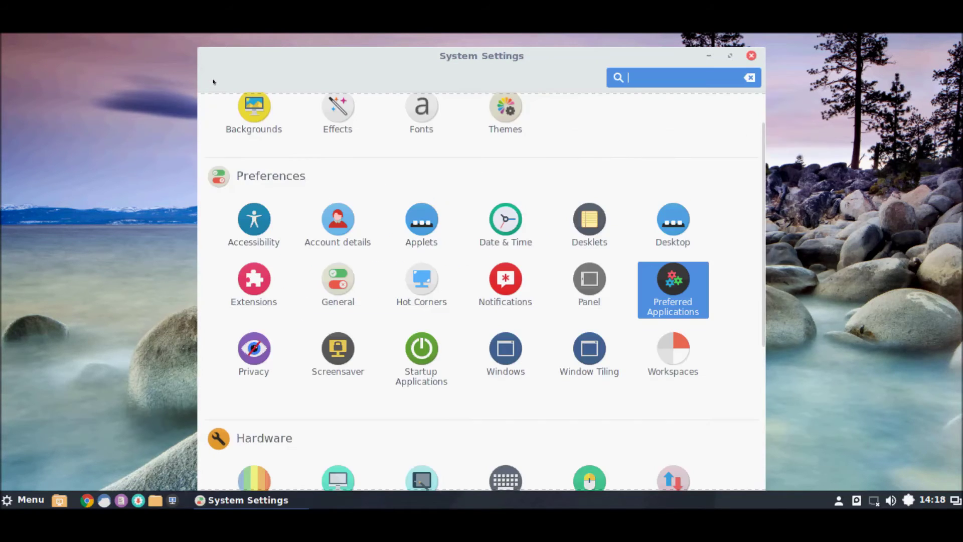
Review the Startup Applications list, return to all settings and look over the Hardware and Administration categories
click(423, 351)
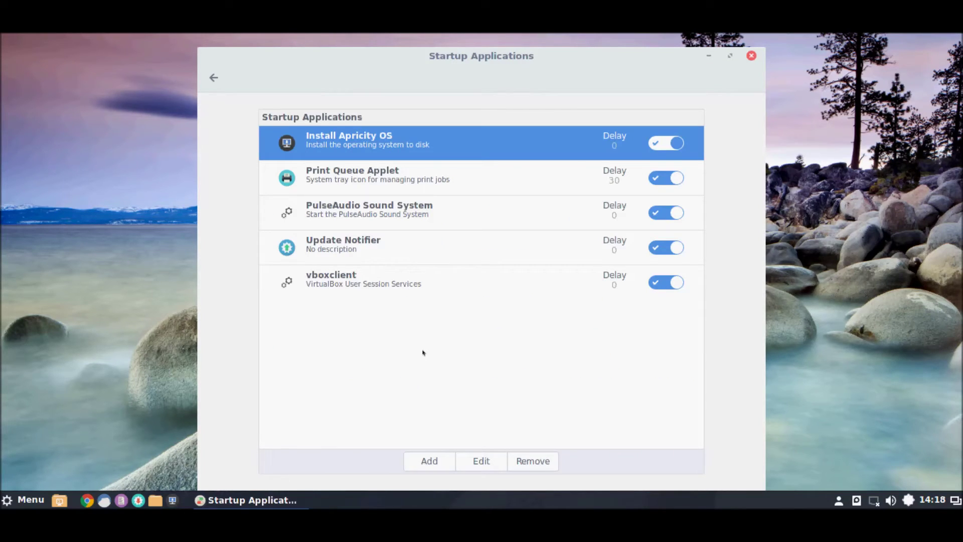
click(213, 79)
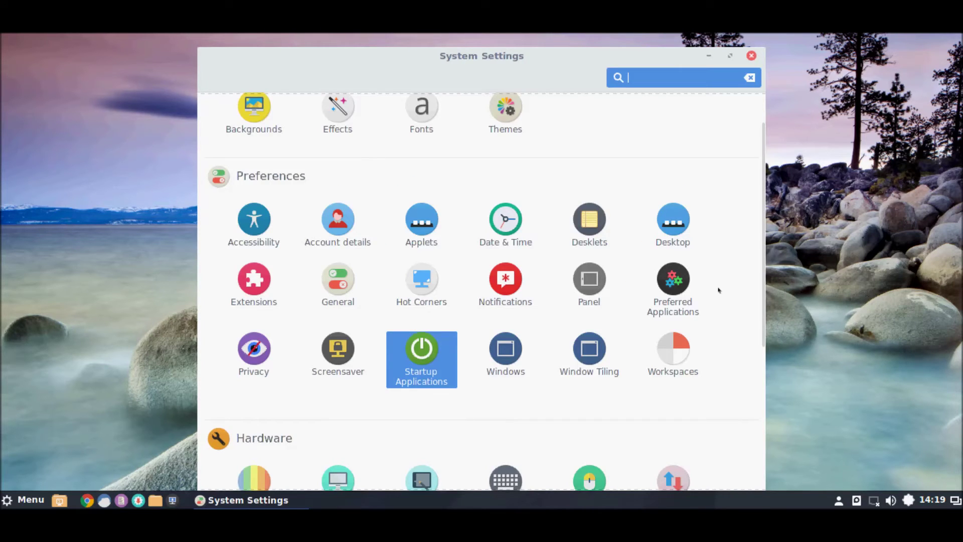
scroll(718, 290, down, 2)
scroll(718, 290, down, 5)
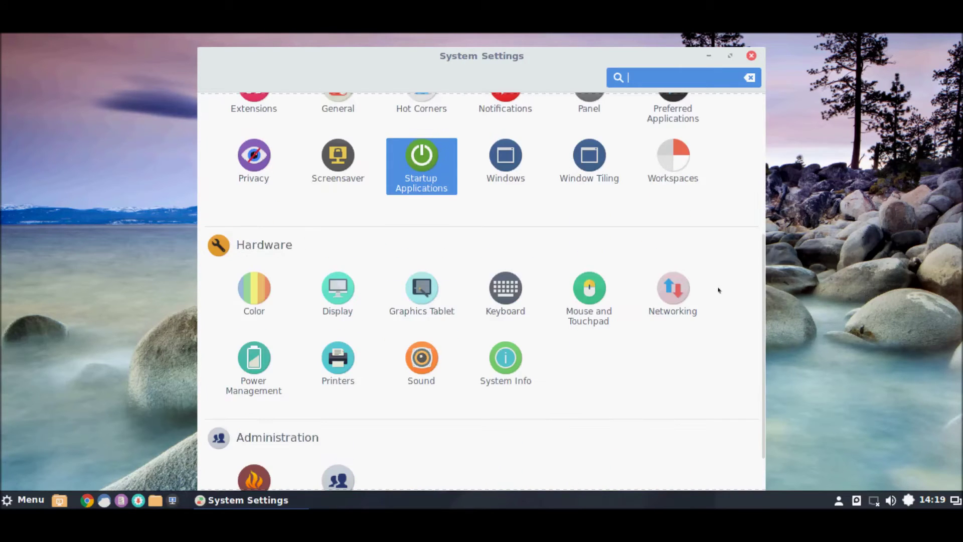
scroll(719, 289, down, 2)
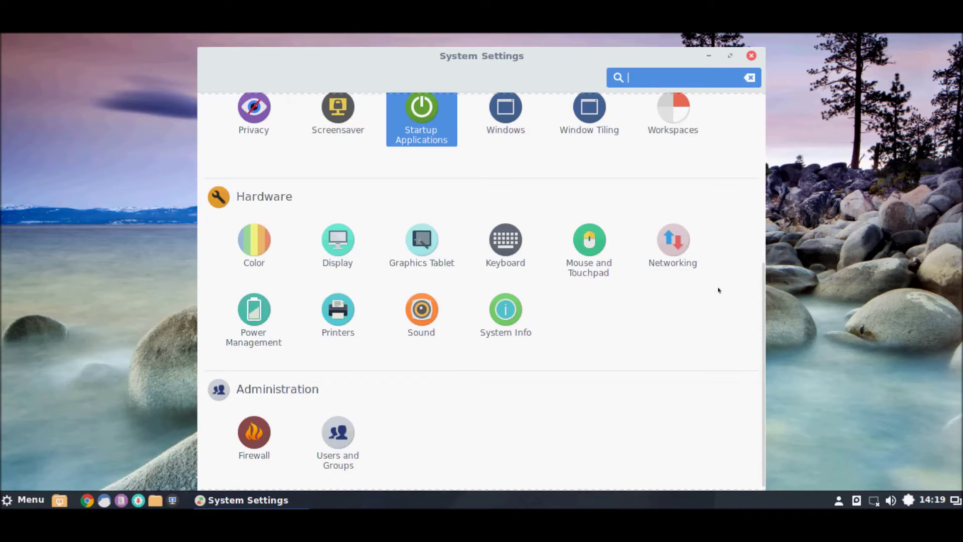
scroll(718, 290, down, 1)
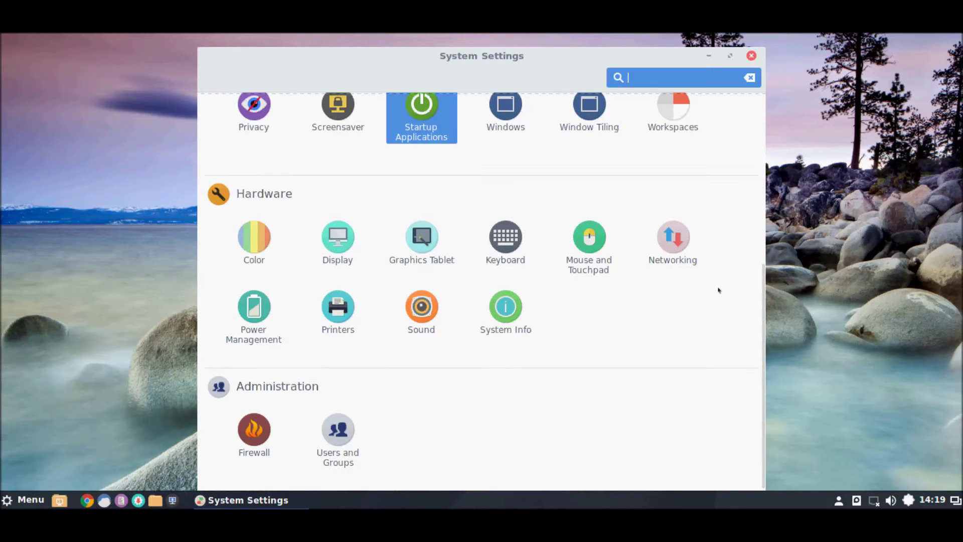
Inspect the System Info page, return to all settings and close System Settings
click(503, 305)
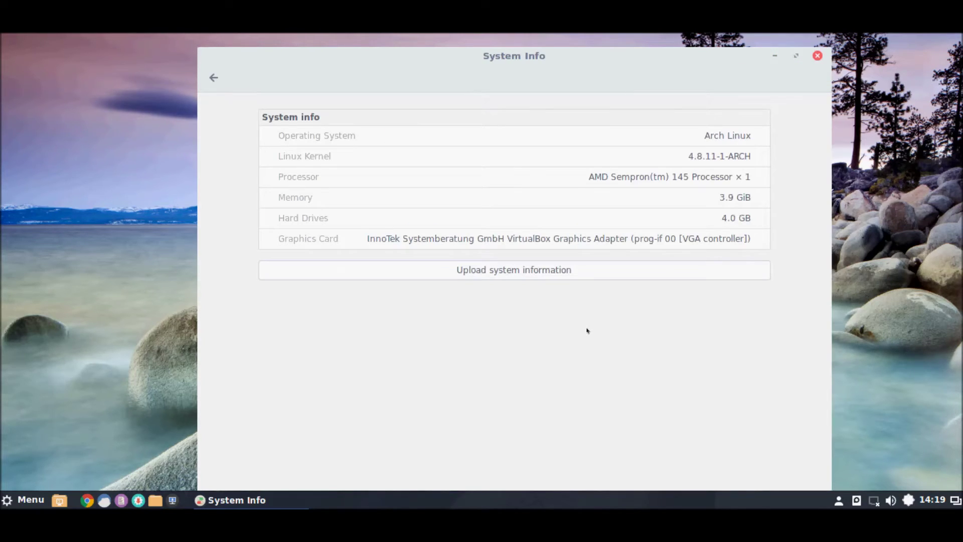
click(214, 78)
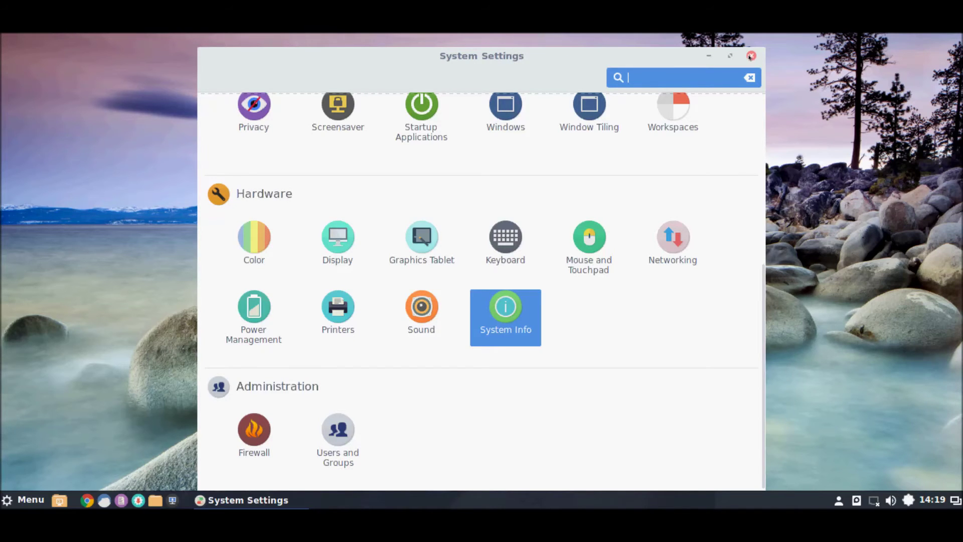
key(alt+F4)
View the desktop's context menu options and the calendar of the panel clock, closing both again
right_click(331, 161)
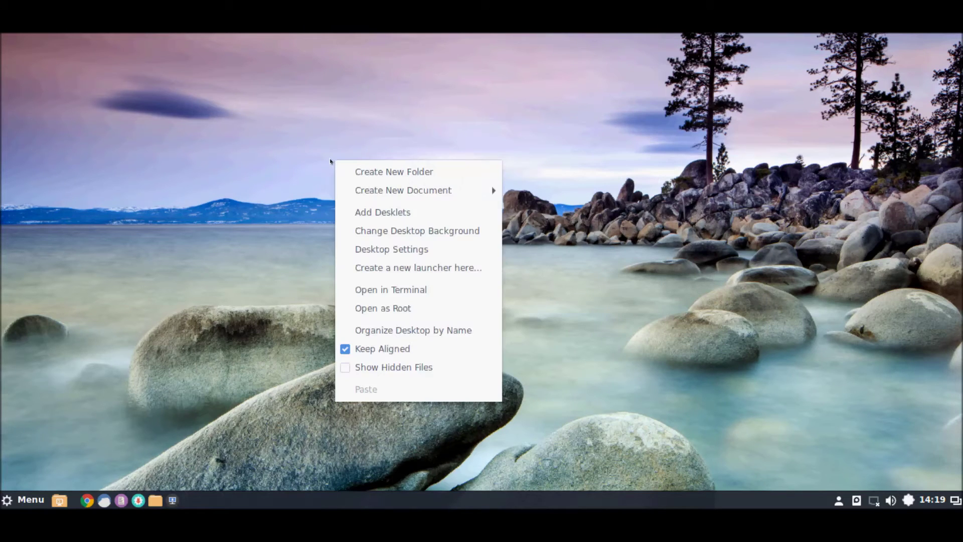
click(638, 336)
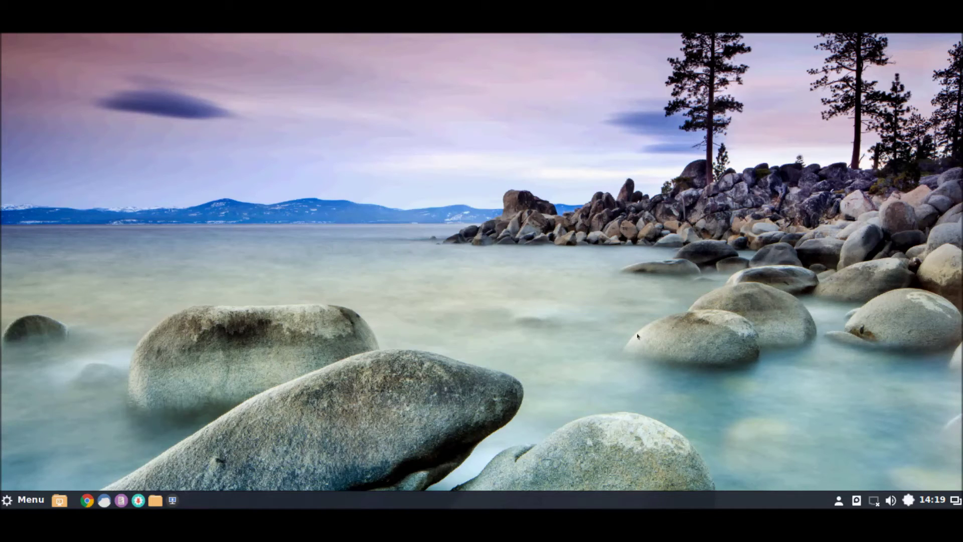
click(938, 498)
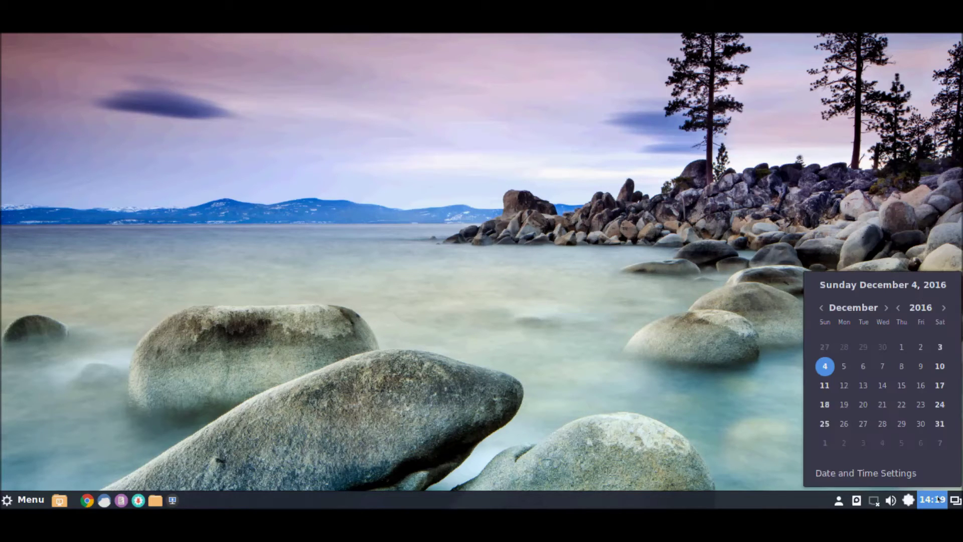
click(926, 499)
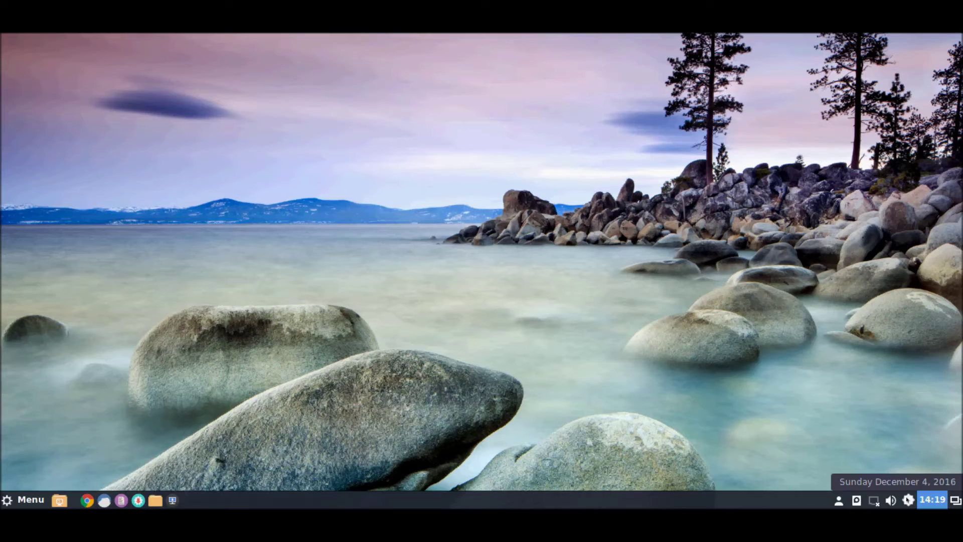
Open the Sound settings from the volume applet, review the Output, Input, Sound Effects and Applications pages and close the window
click(892, 500)
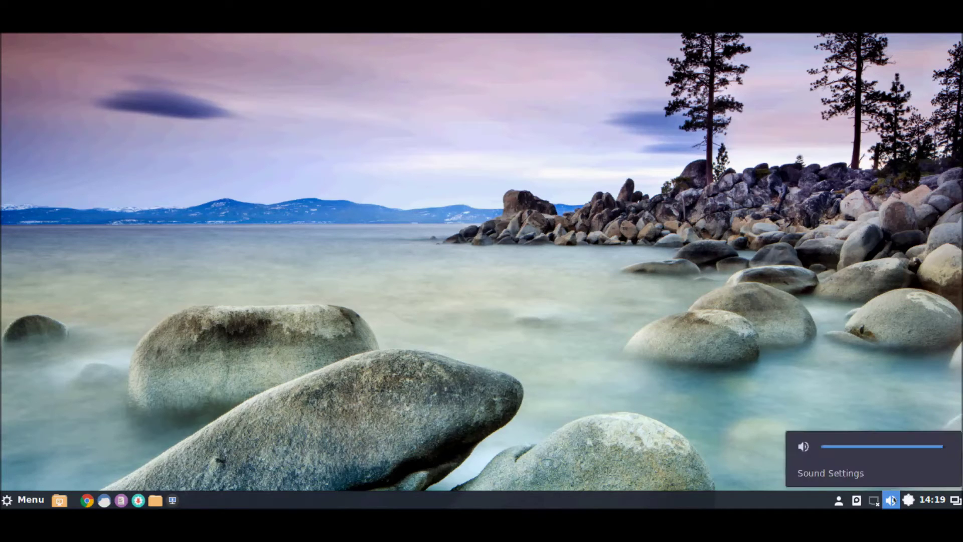
click(840, 477)
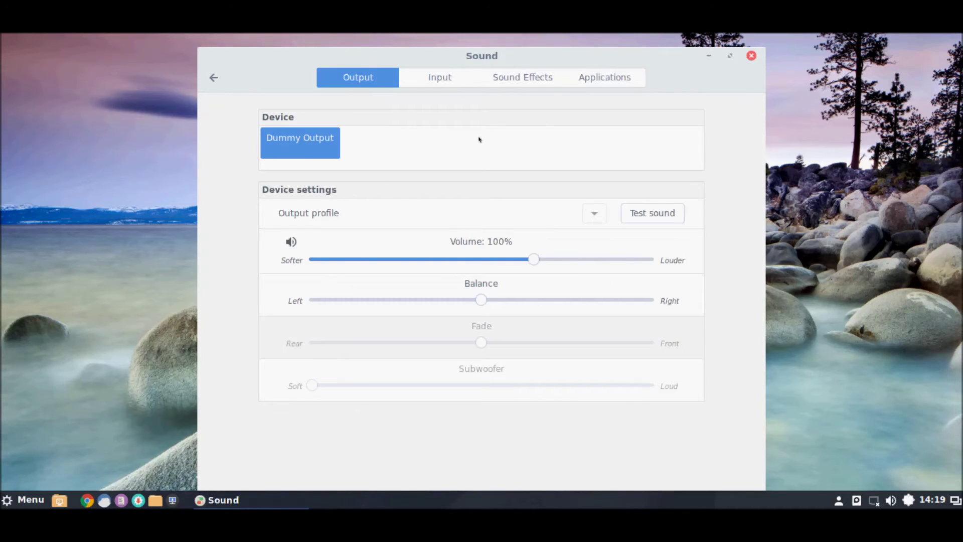
click(445, 79)
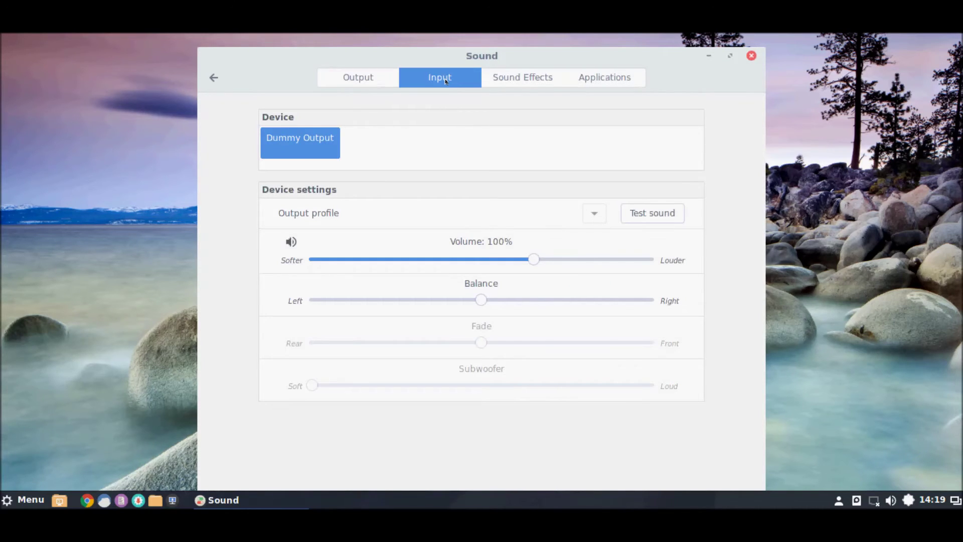
click(520, 81)
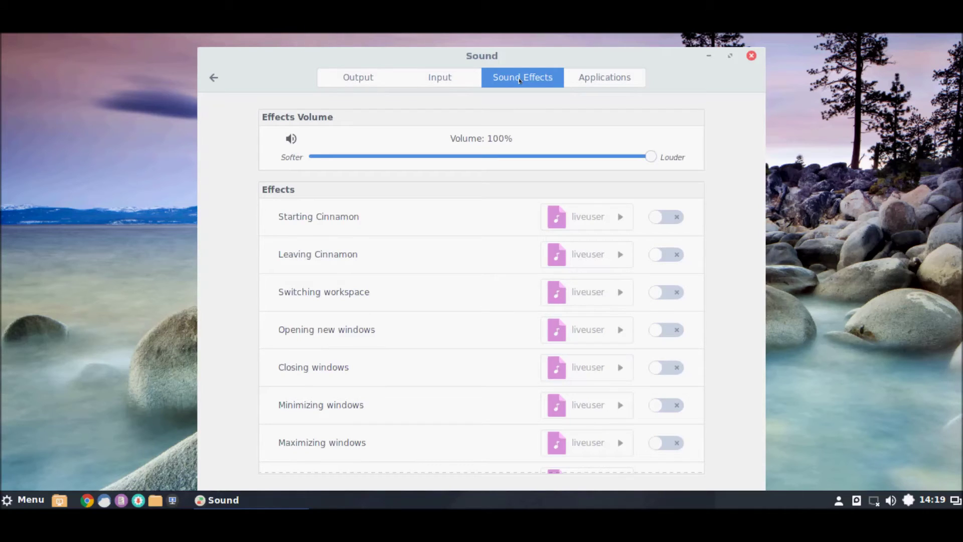
click(613, 76)
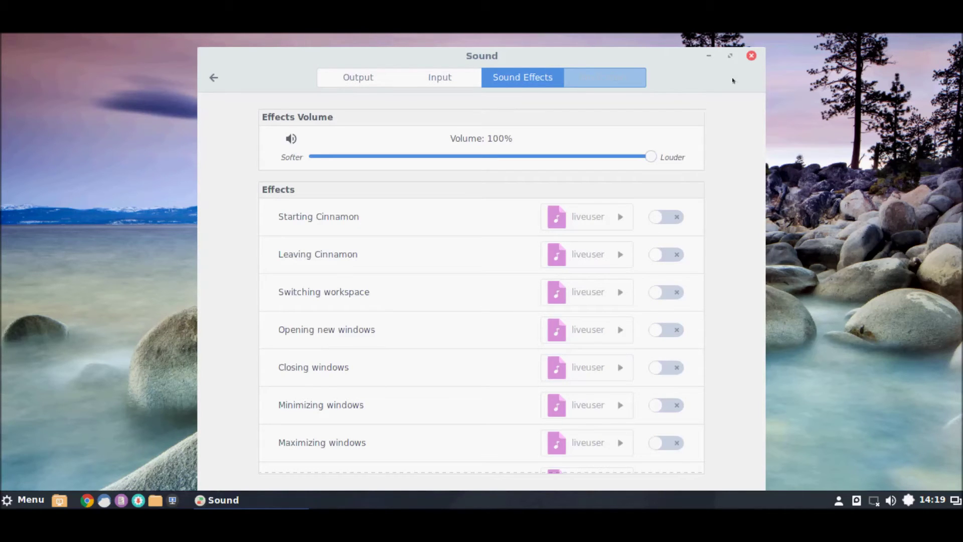
click(751, 56)
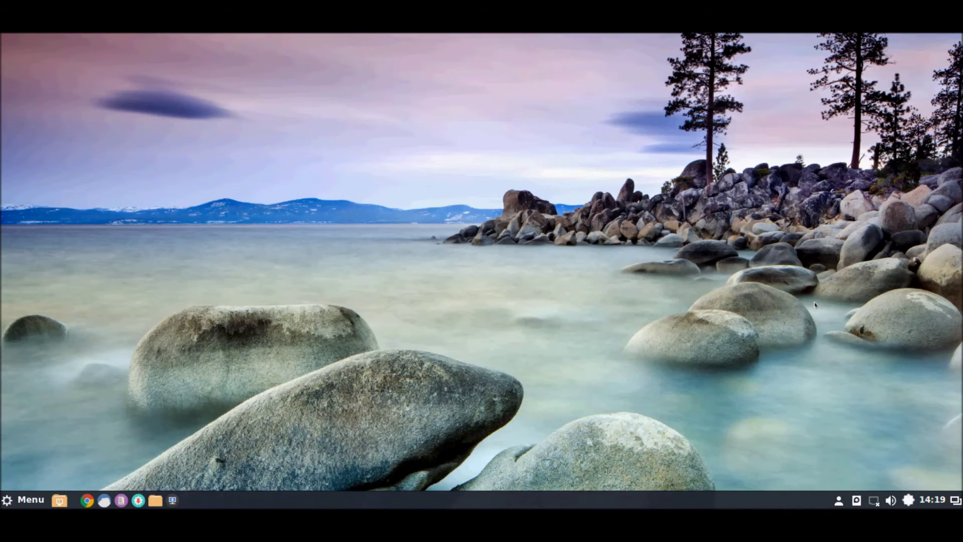
Check the removable drives applet and the user applet's session options in the panel, closing each one again
click(855, 500)
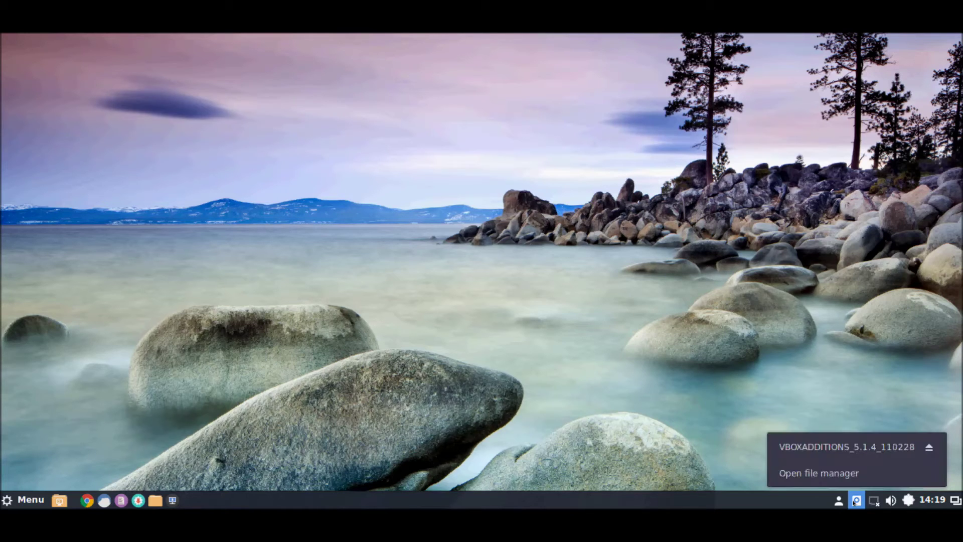
click(856, 501)
click(839, 501)
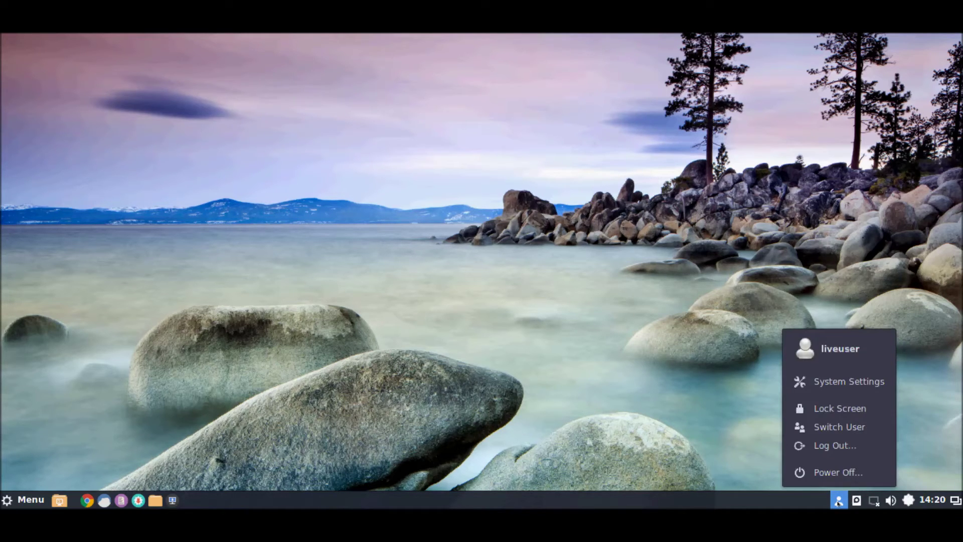
click(838, 500)
Inspect the panel's context menu, including the Modify panel and Troubleshoot options, and dismiss it without choosing anything
right_click(426, 501)
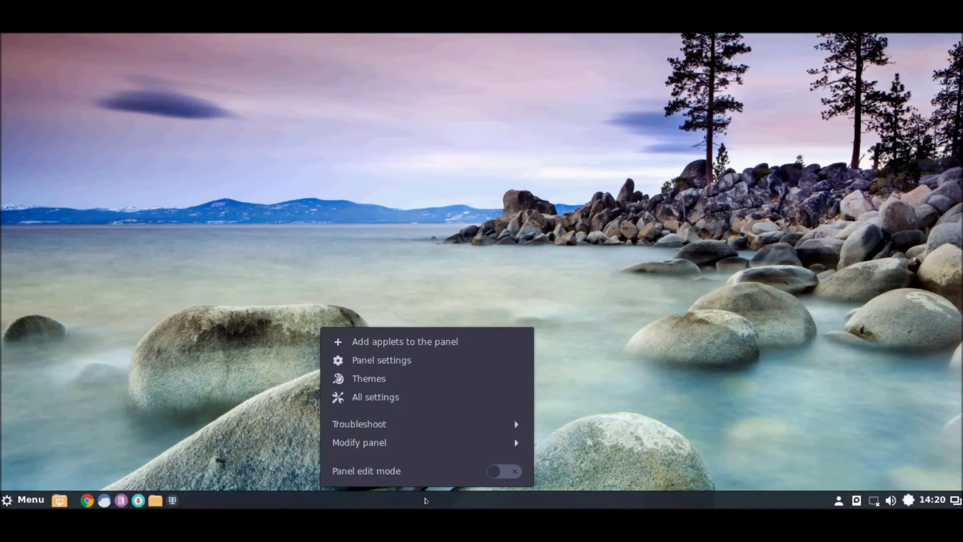
click(517, 445)
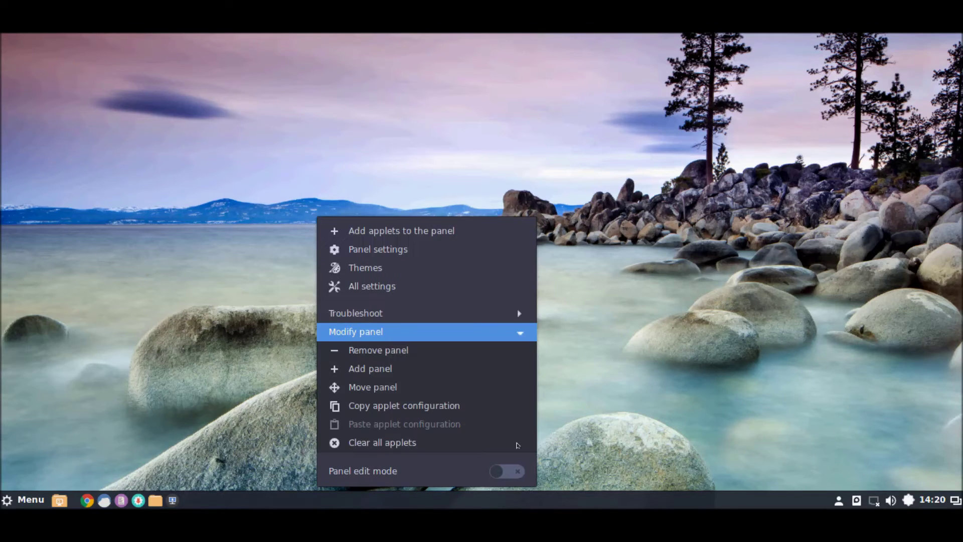
click(367, 332)
click(354, 423)
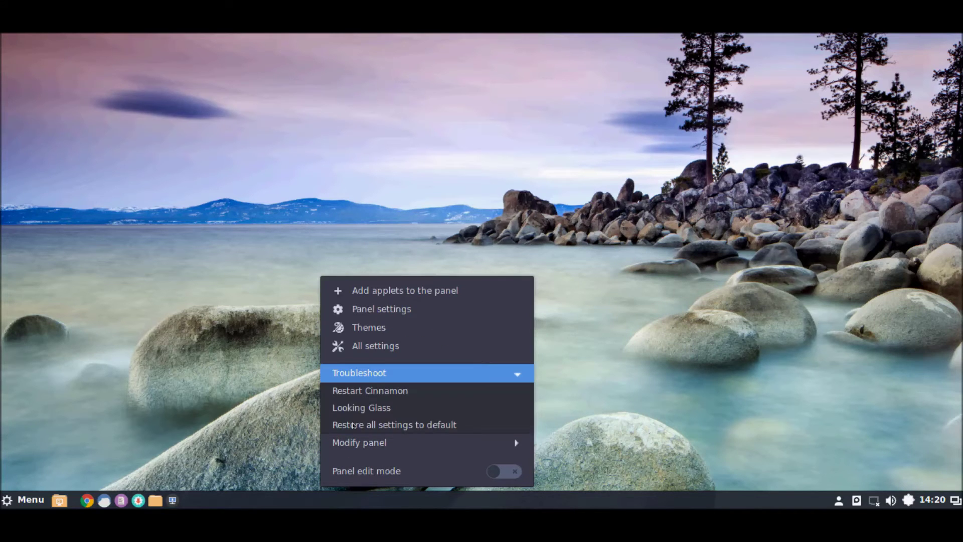
click(620, 375)
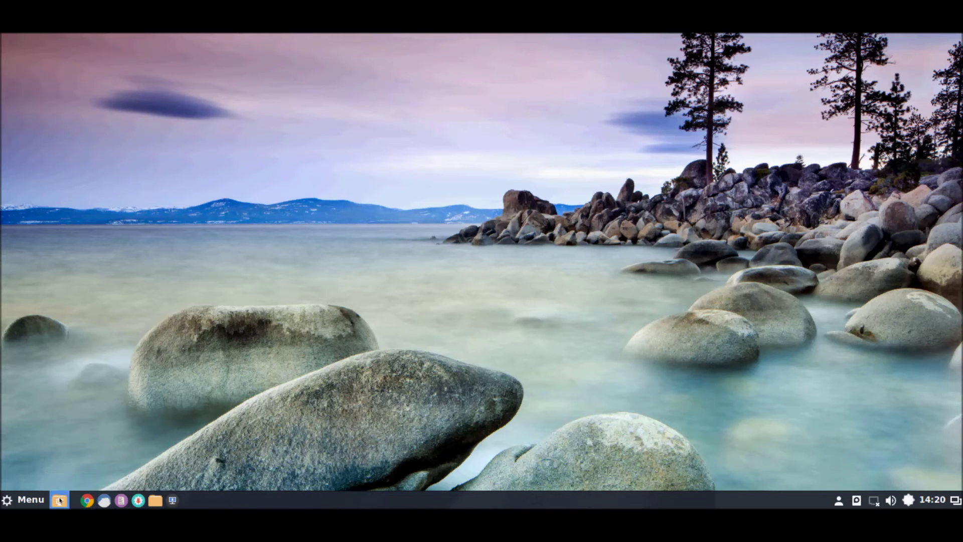
Open the application launcher and look through the full list of applications and the Accessories category
click(22, 499)
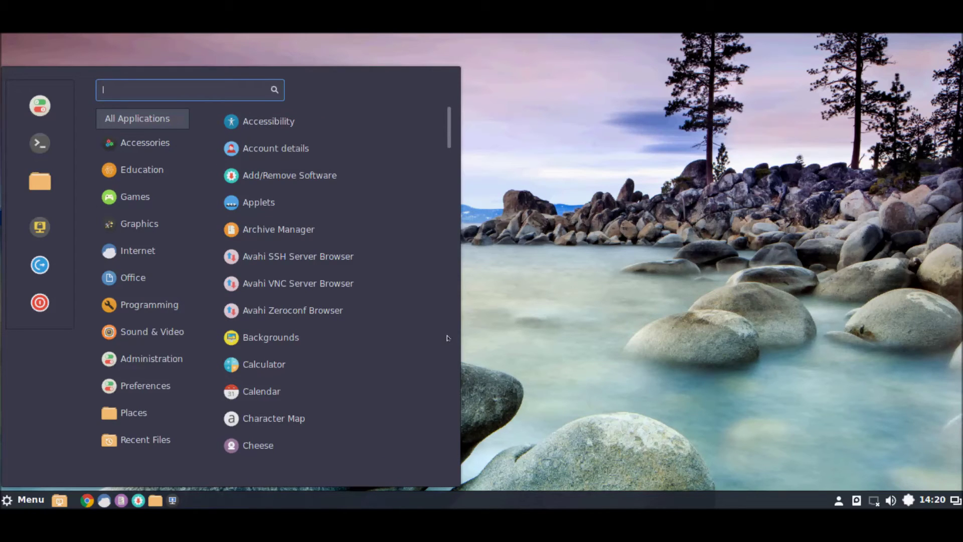
scroll(408, 246, down, 3)
scroll(407, 246, down, 18)
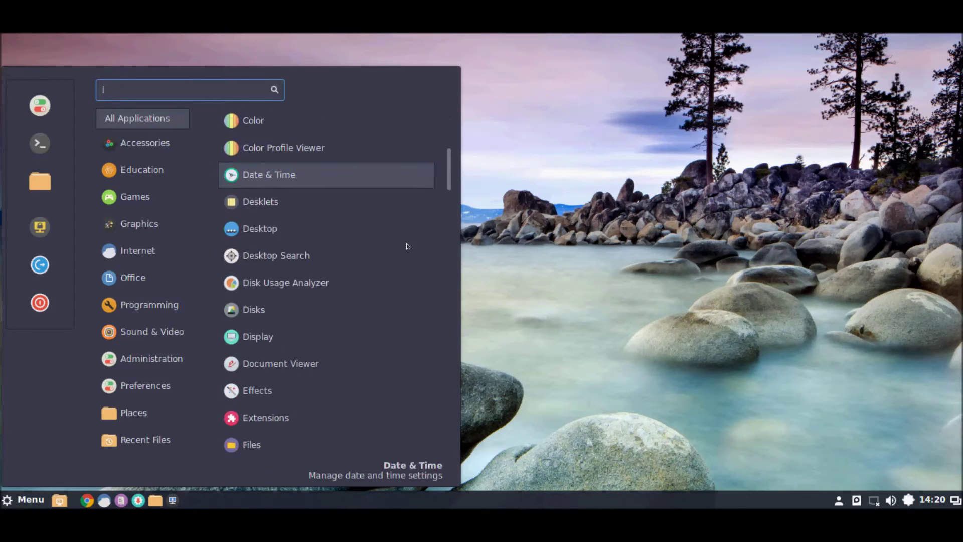
scroll(408, 246, down, 20)
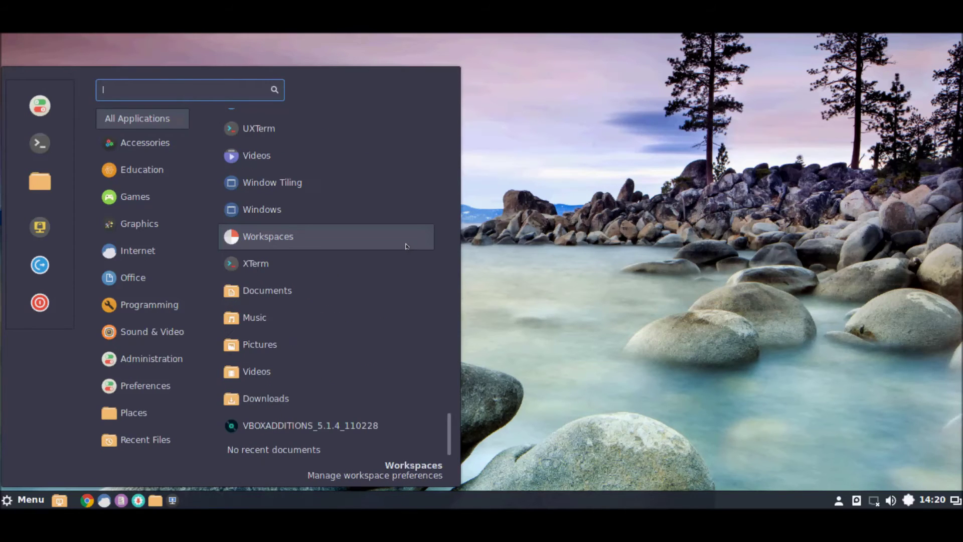
mouse_move(134, 148)
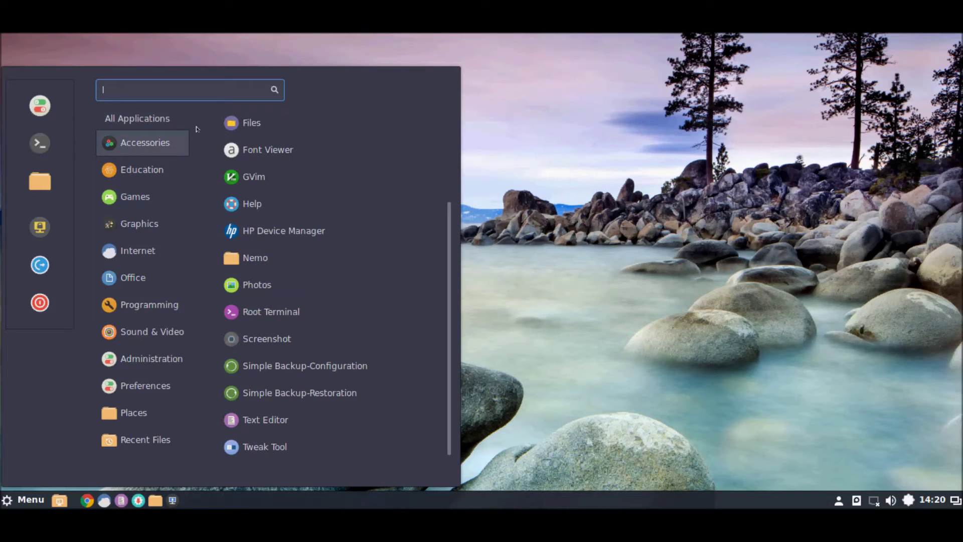
scroll(318, 136, up, 3)
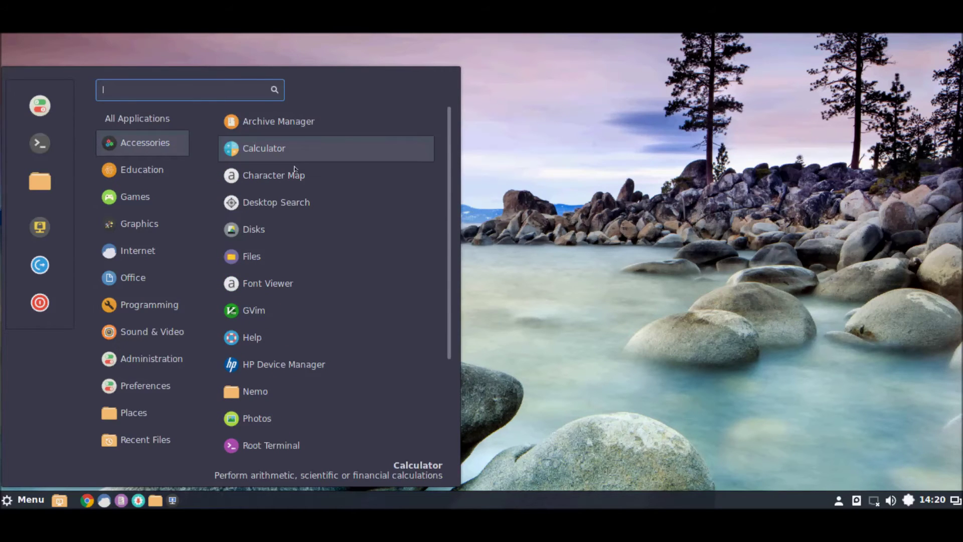
scroll(356, 264, down, 5)
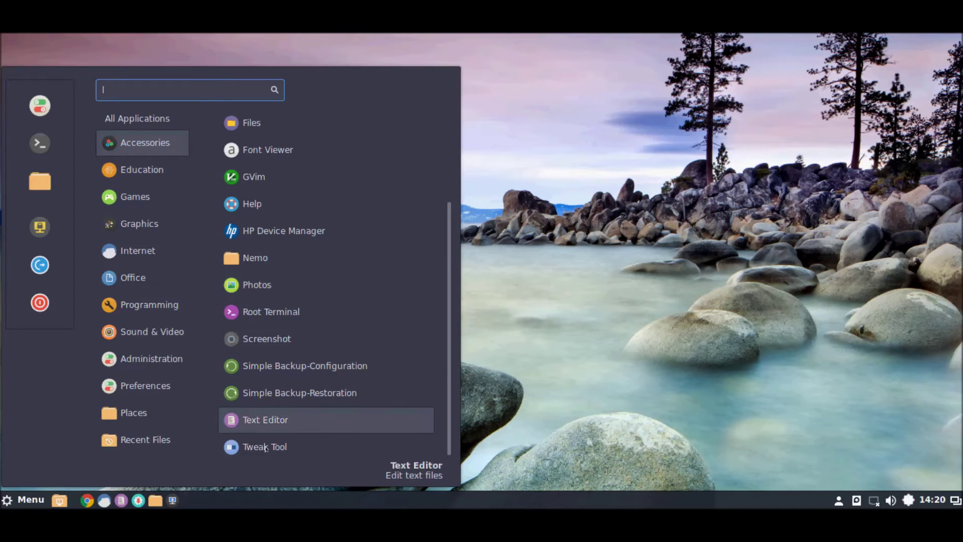
Look through the launcher's application categories from Education to Administration, including the full Administration list
mouse_move(122, 170)
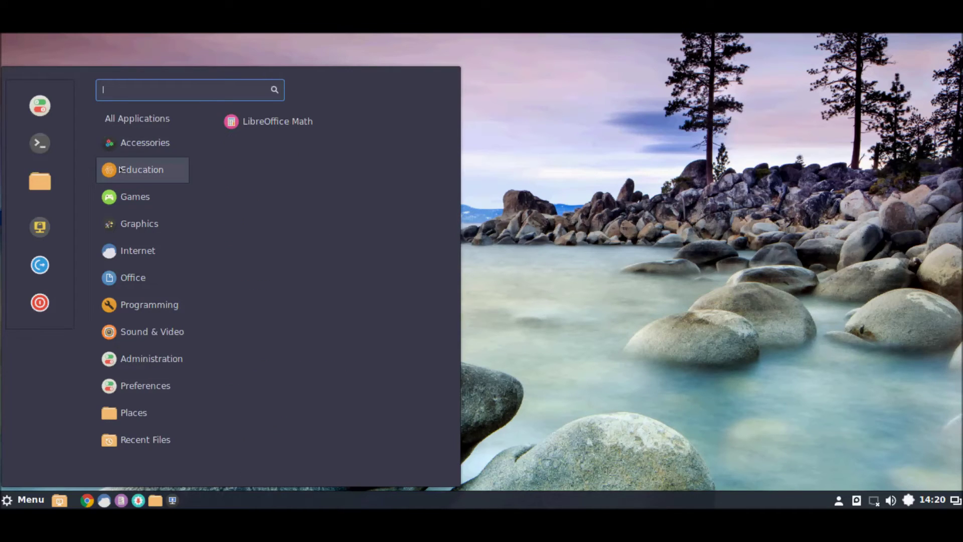
mouse_move(128, 197)
mouse_move(132, 226)
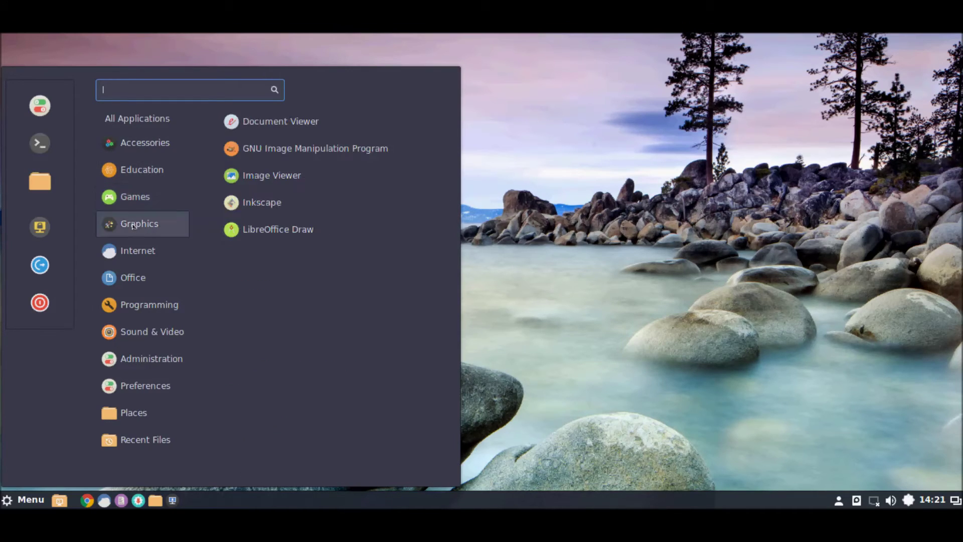
mouse_move(129, 255)
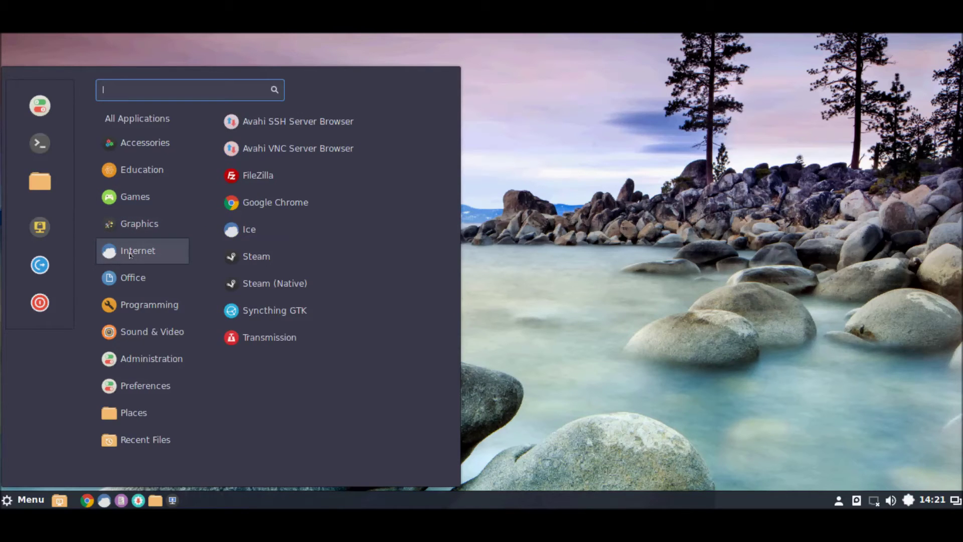
mouse_move(135, 280)
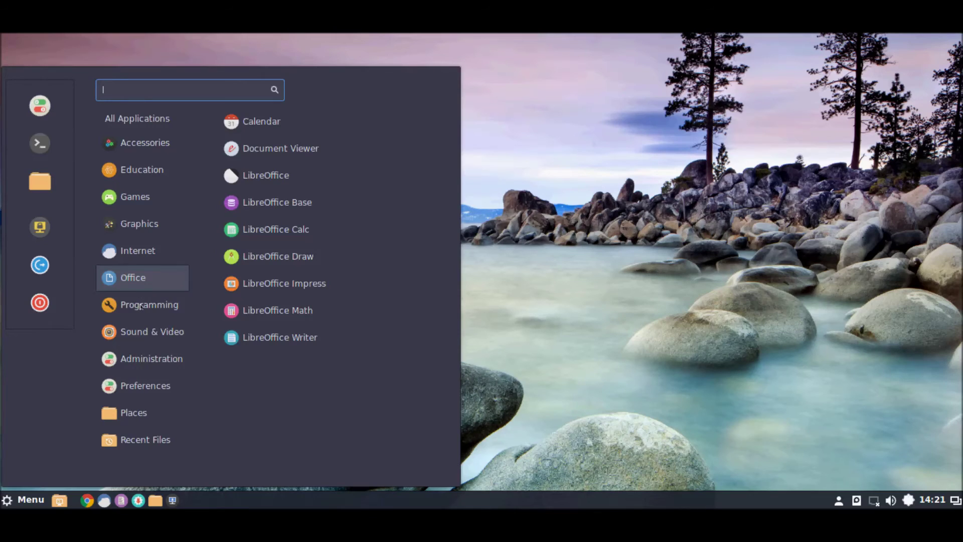
mouse_move(141, 307)
mouse_move(145, 334)
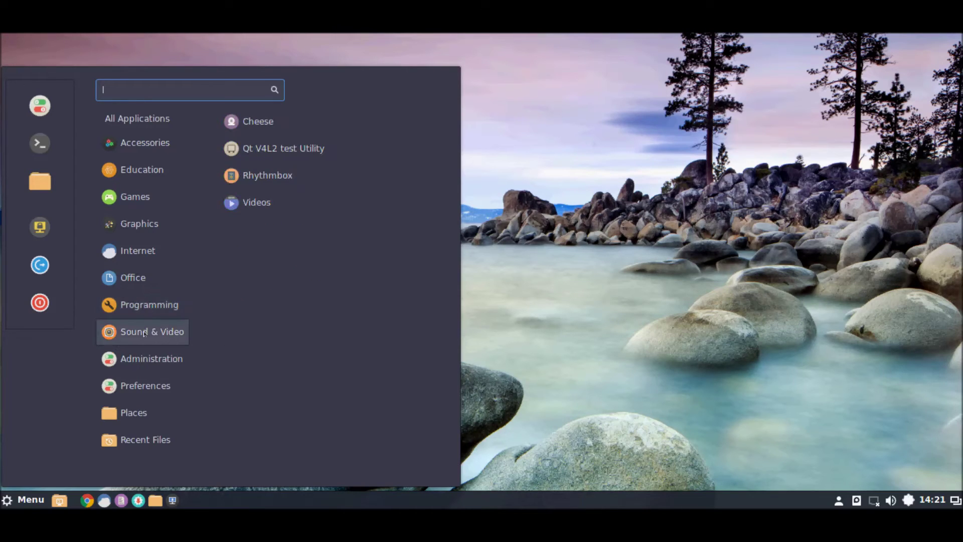
mouse_move(144, 360)
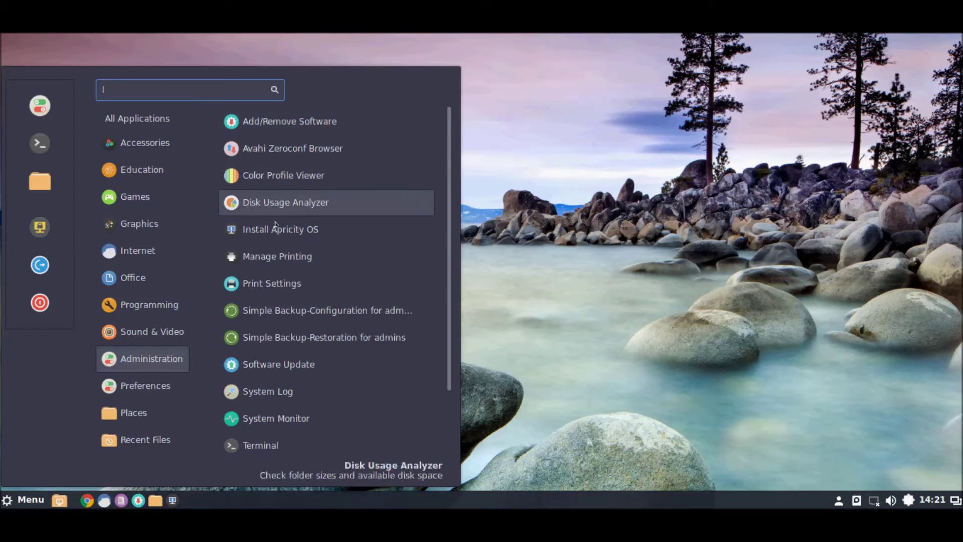
scroll(276, 224, down, 3)
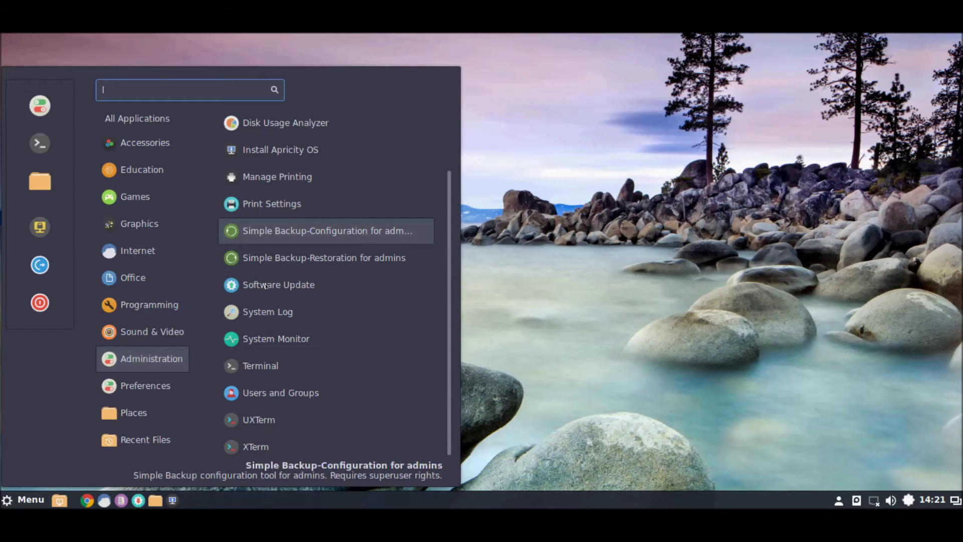
Open System Monitor, sort the processes by memory, review the Resources and File Systems pages, and close it
click(251, 338)
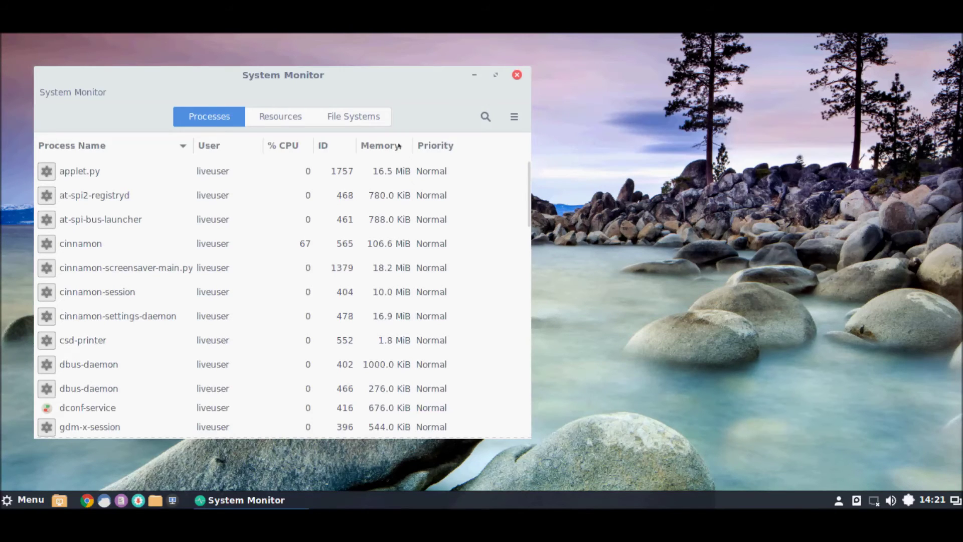
click(383, 145)
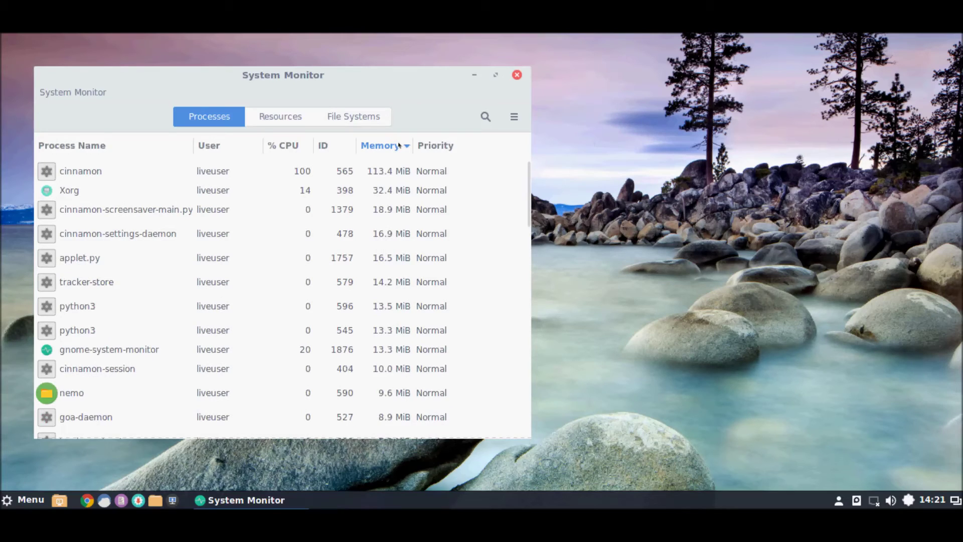
click(278, 117)
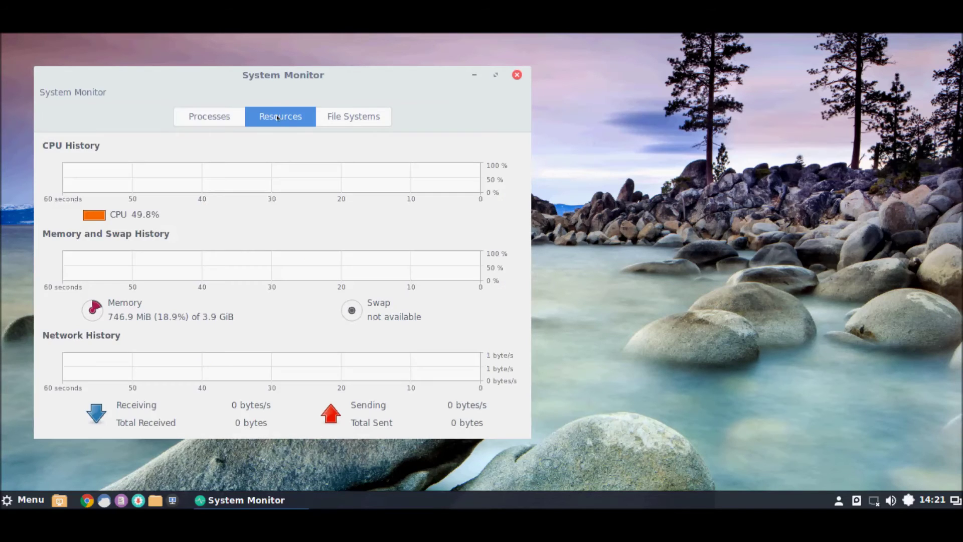
click(350, 117)
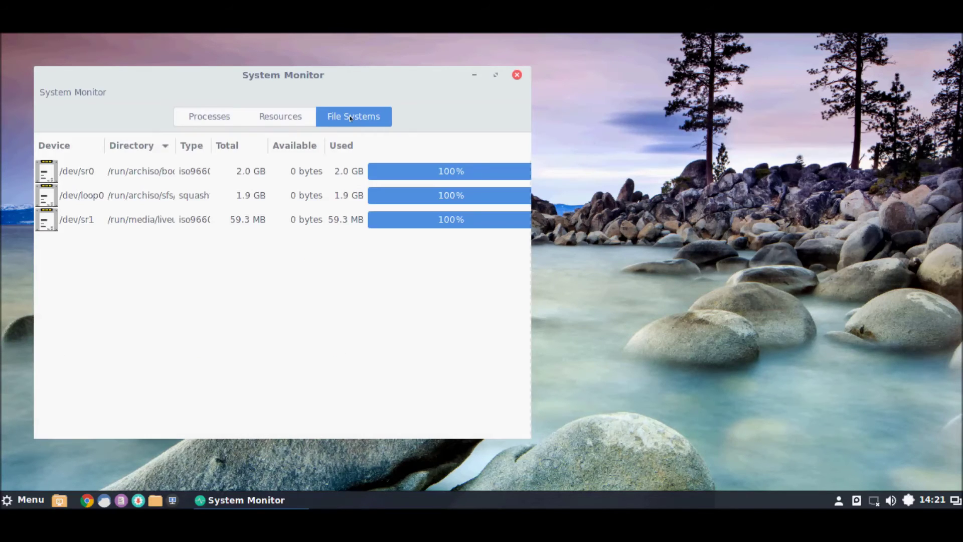
click(521, 75)
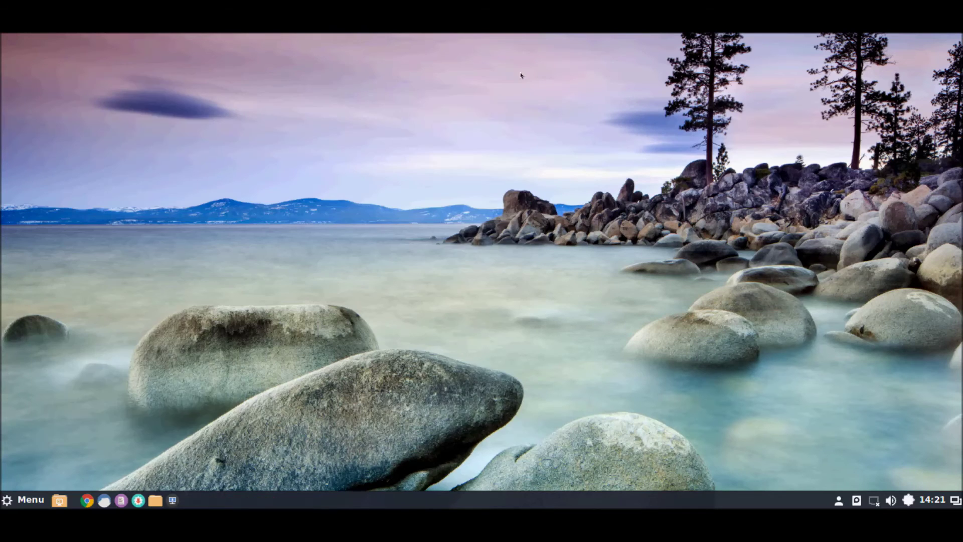
Reopen the application launcher and look through the Preferences, Places and Recent Files categories
click(25, 498)
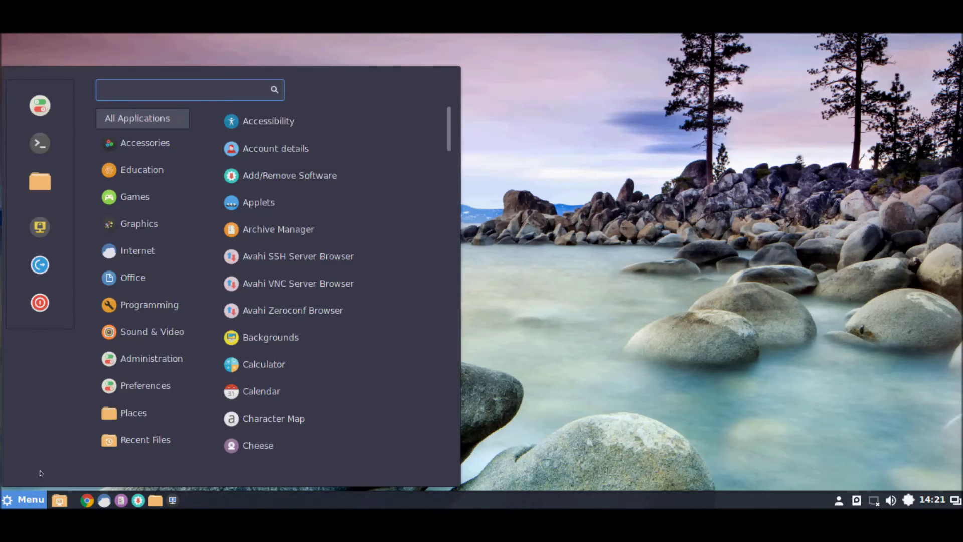
click(158, 384)
click(168, 361)
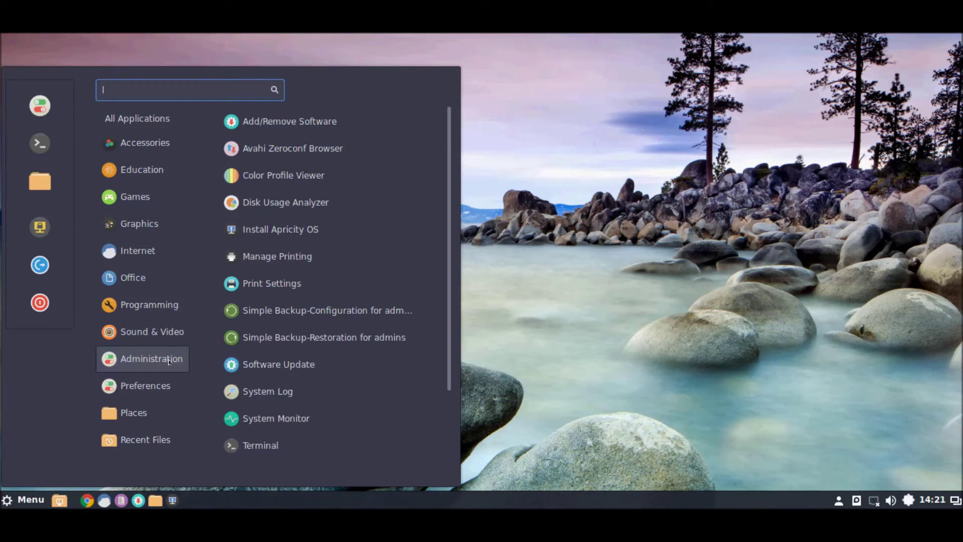
click(158, 385)
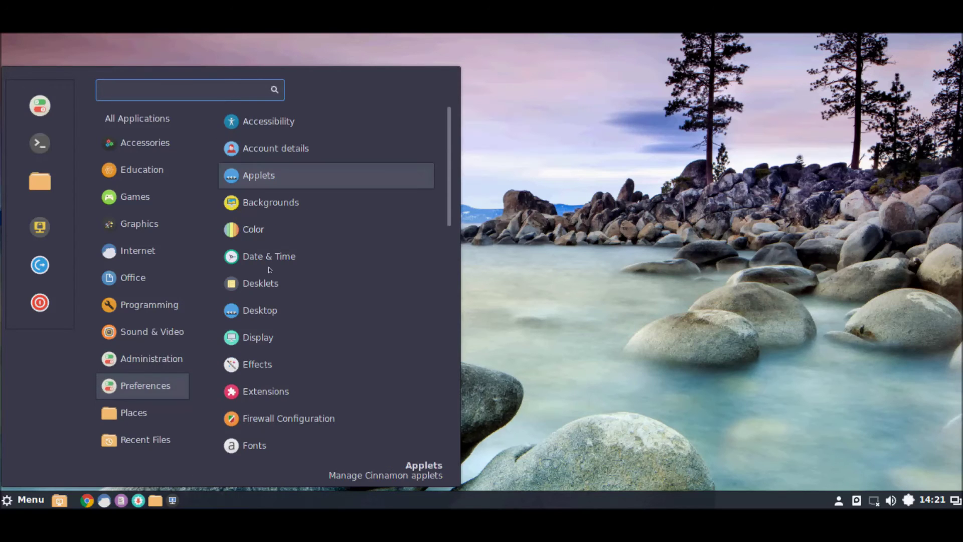
scroll(276, 226, down, 6)
scroll(271, 299, down, 5)
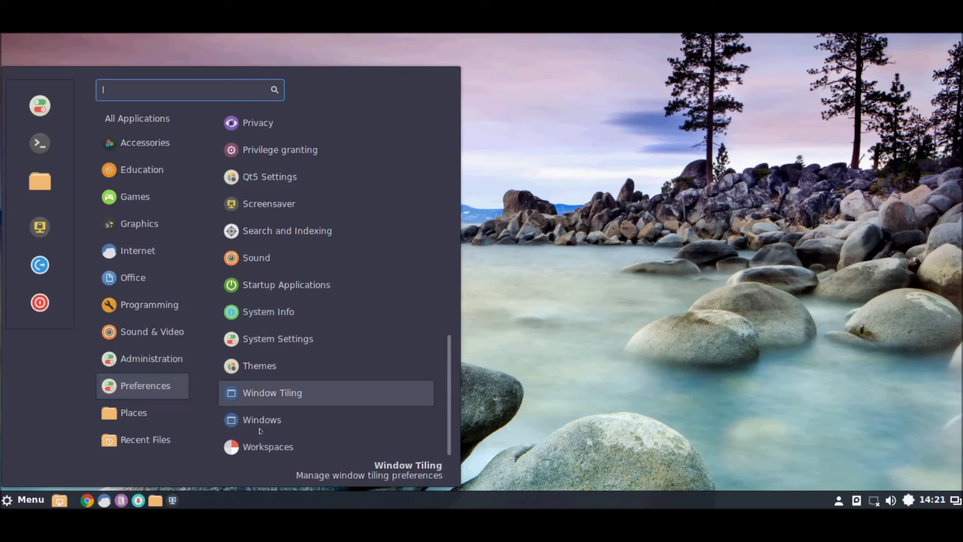
click(129, 412)
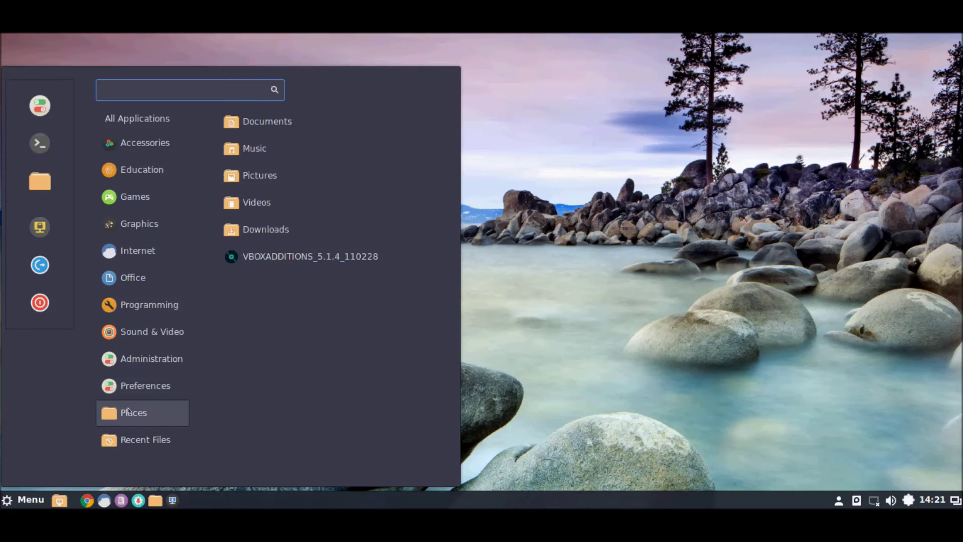
click(136, 441)
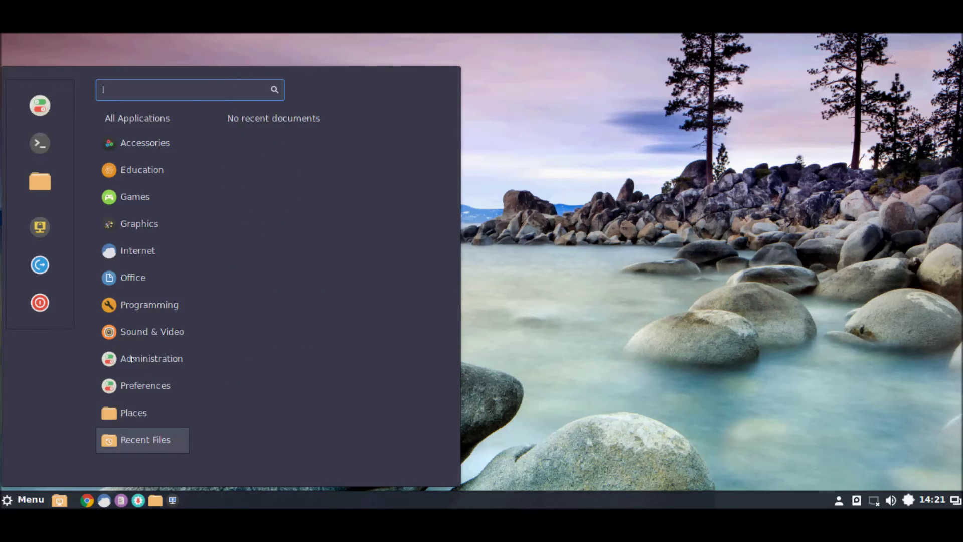
Launch Install Apricity OS and accept English (UnitedStates) as language and America / Chicago as location
mouse_move(147, 355)
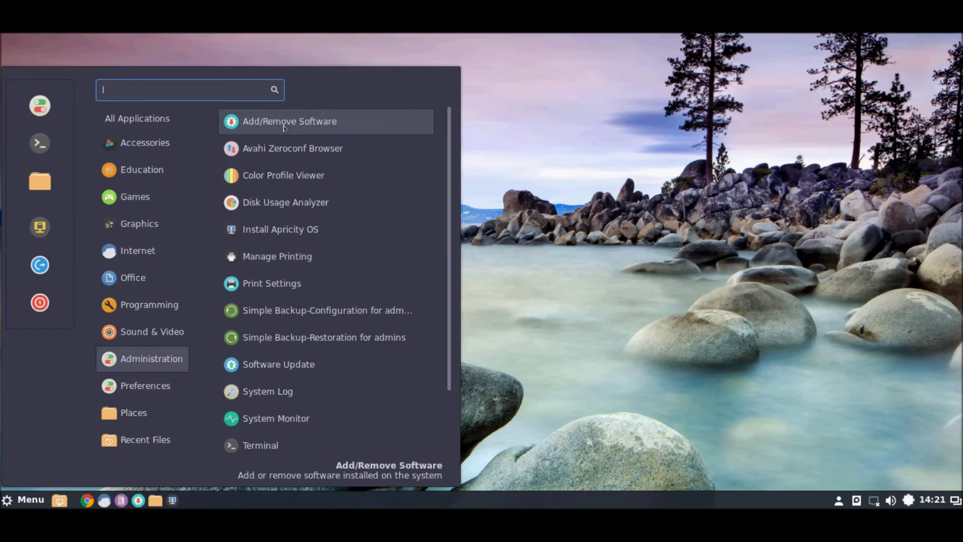
click(280, 229)
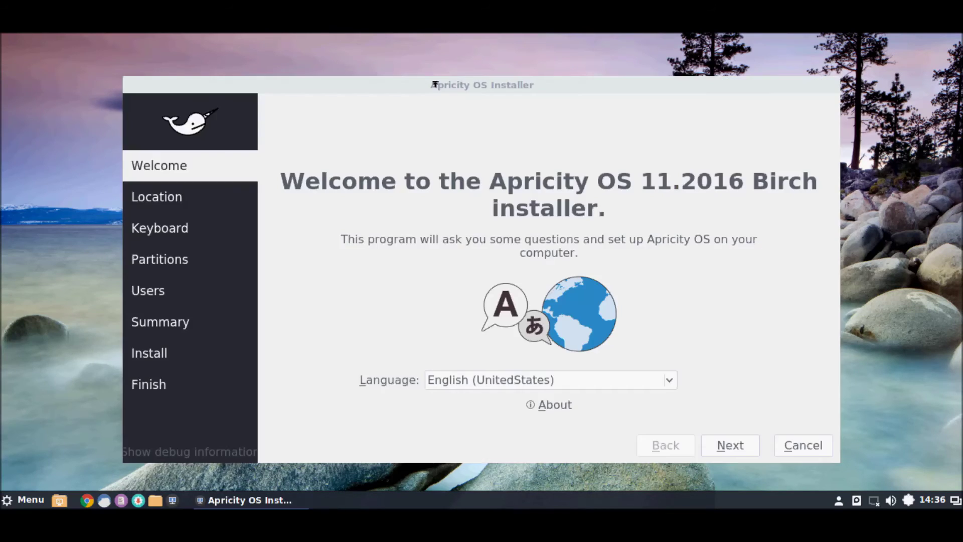
click(742, 444)
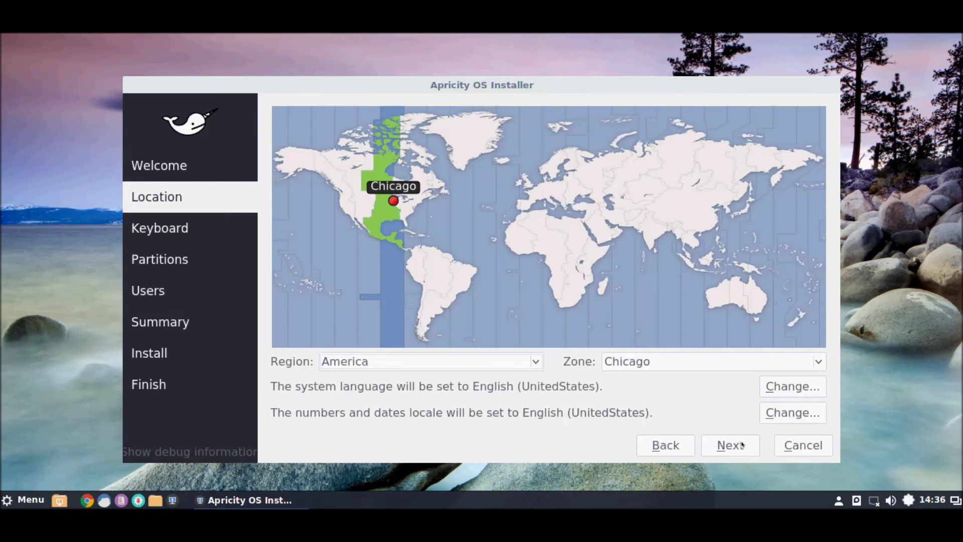
click(742, 444)
Test the default English (US) keyboard layout by entering a name, and continue to partitioning
click(432, 410)
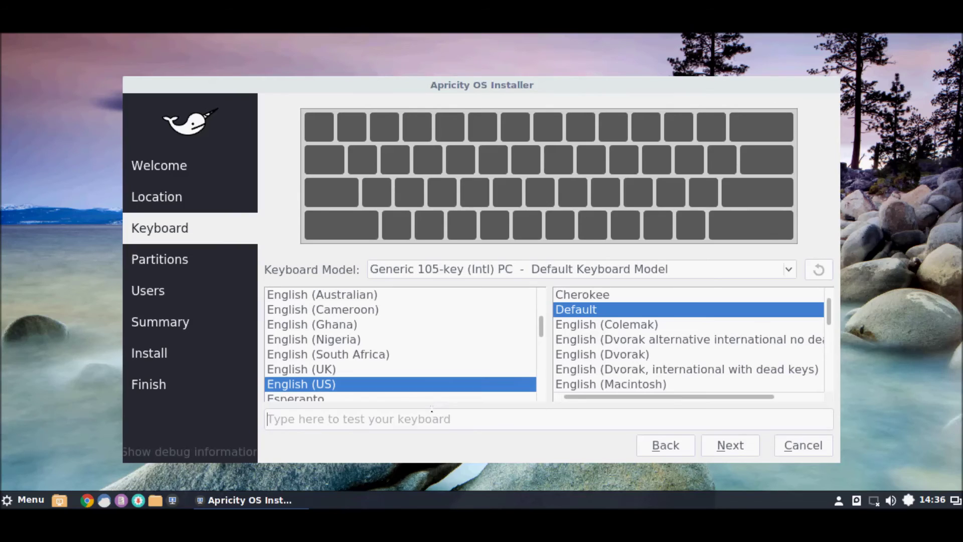
text(DanieleBuda)
click(737, 448)
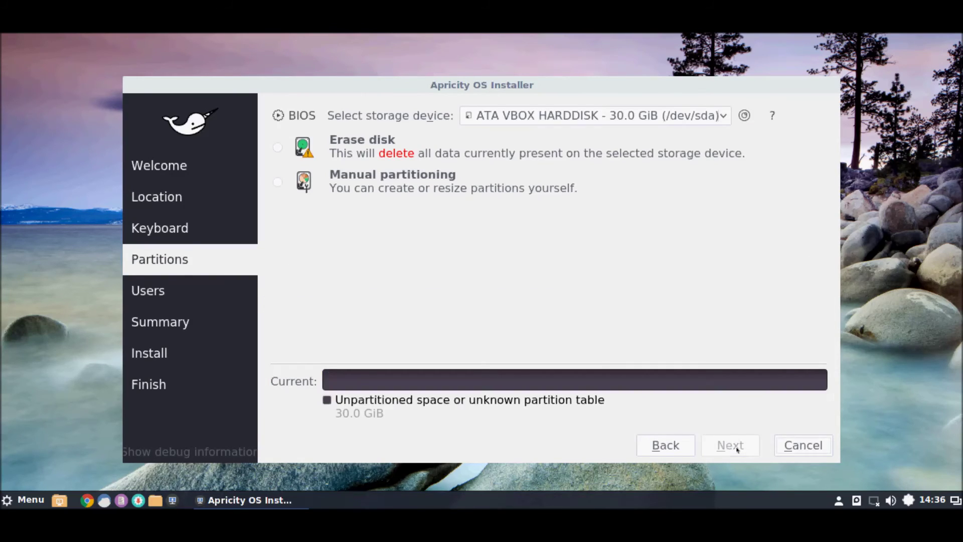
Choose Erase disk, check the storage device and boot loader location choices without changing them, and continue to the user setup
click(277, 148)
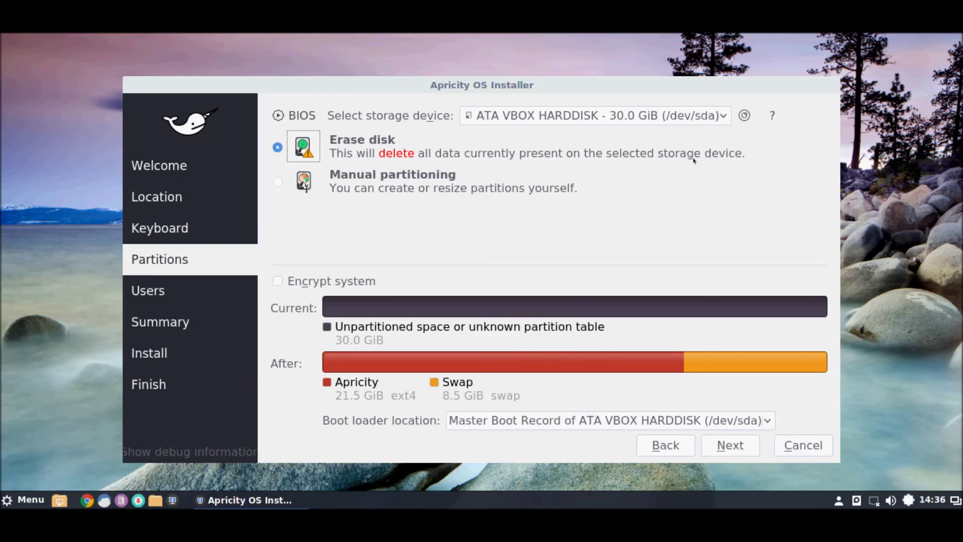
click(725, 116)
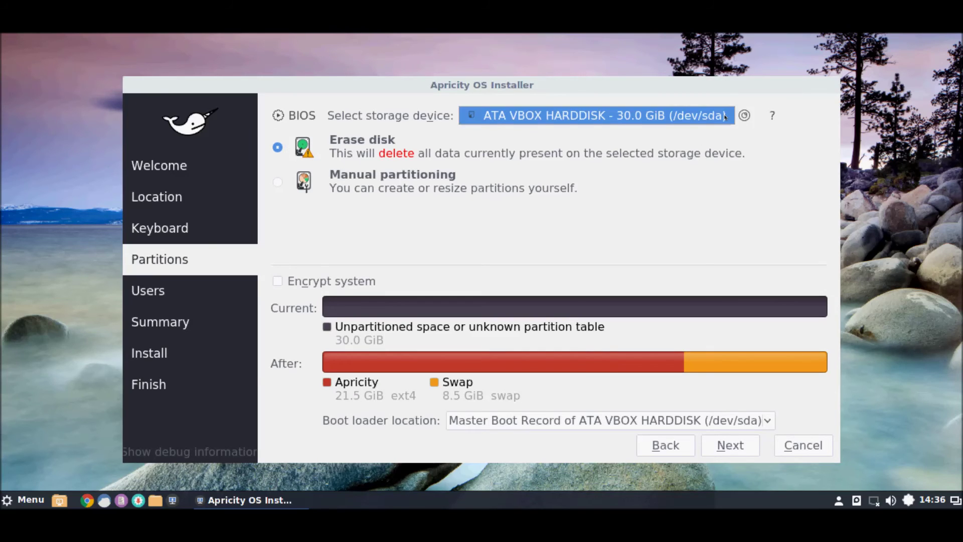
click(725, 116)
click(771, 422)
click(771, 421)
click(741, 445)
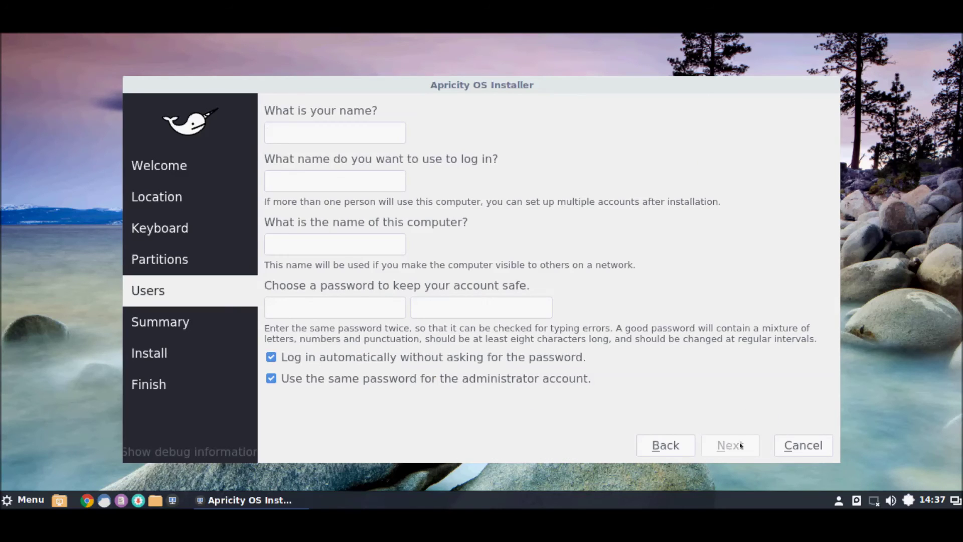
Enter the user's full name for the new account
text(S)
key(BackSpace)
text(Da)
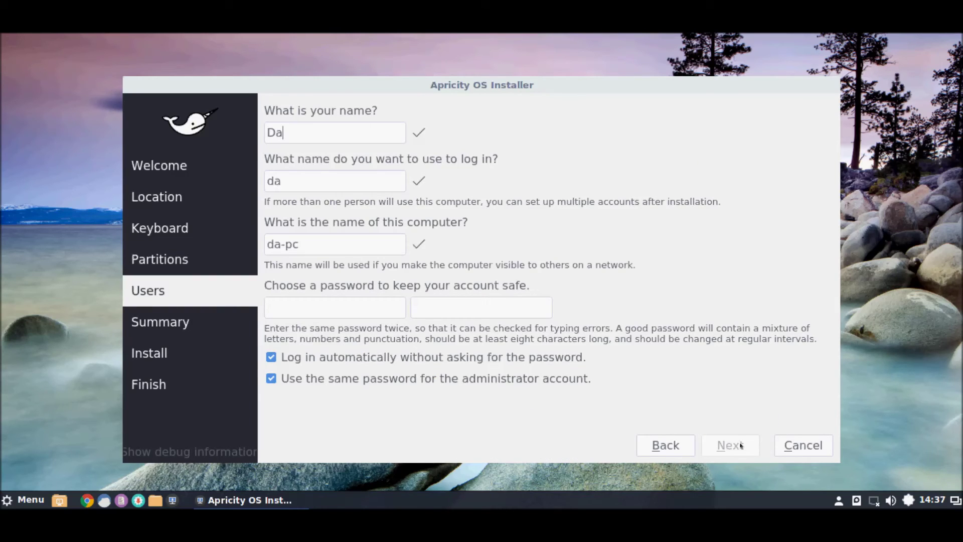
text(nieleBuda)
Enter the account password and repeat it in the confirmation field, keeping the suggested login and computer names
key(Tab)
key(Tab)
key(Tab)
text(*******)
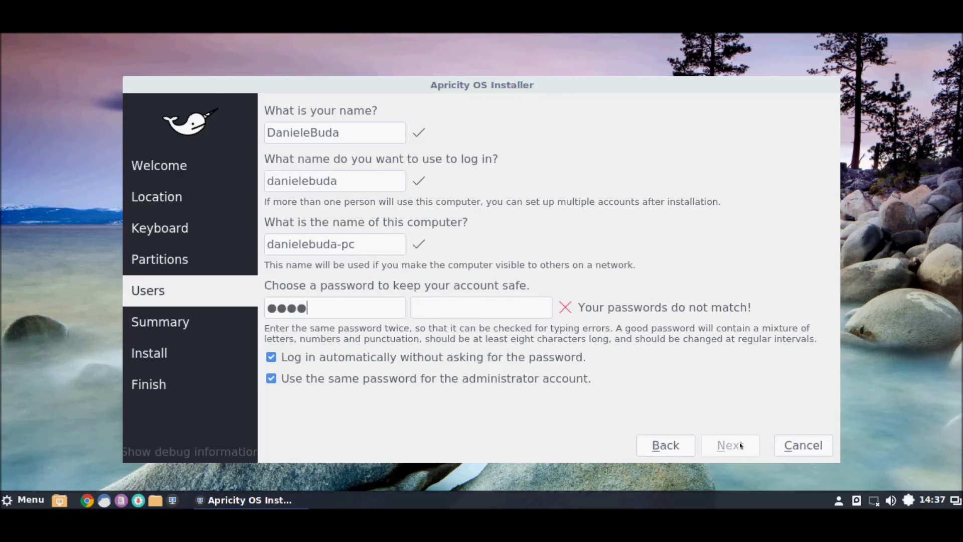
text(***)
key(Tab)
text(****)
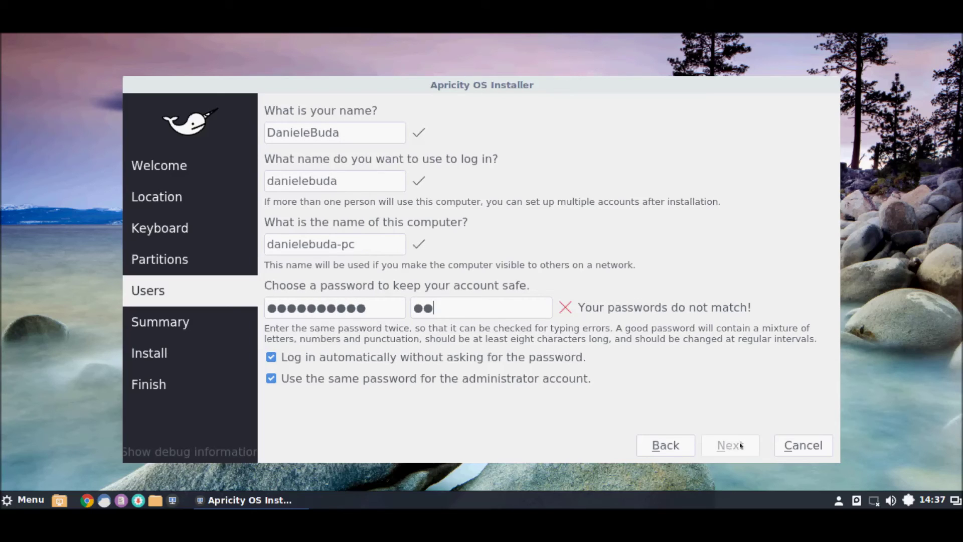
text(******)
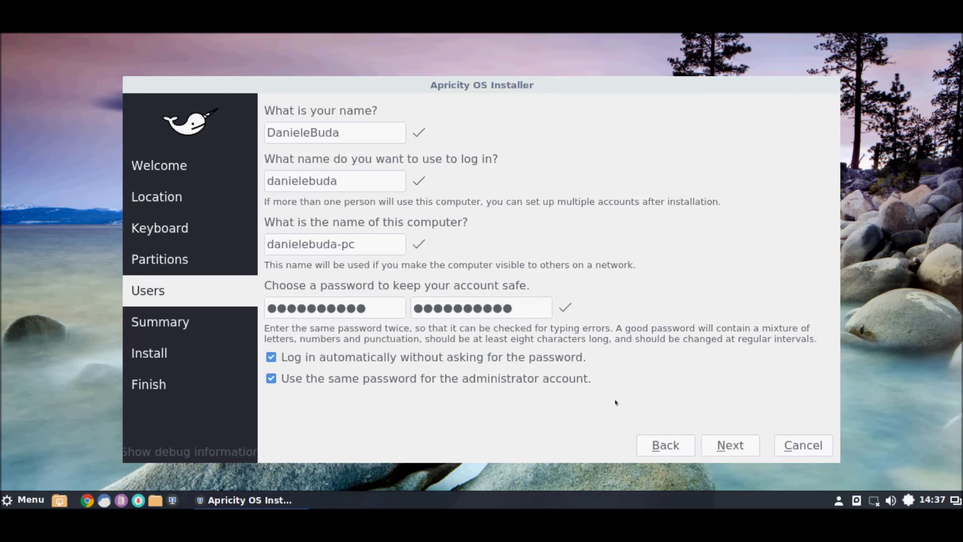
Turn off automatic login for the new account and continue to the installation summary
click(437, 357)
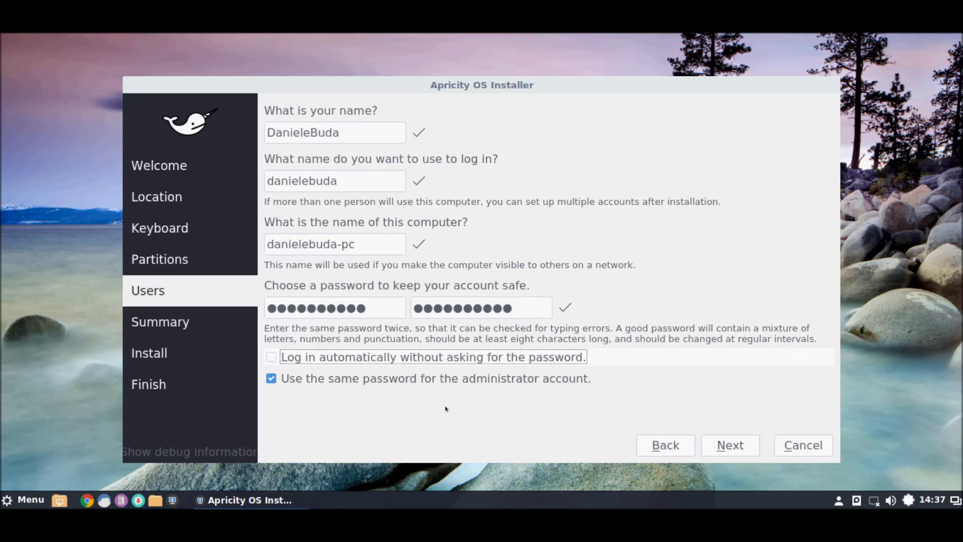
click(731, 446)
scroll(741, 214, down, 2)
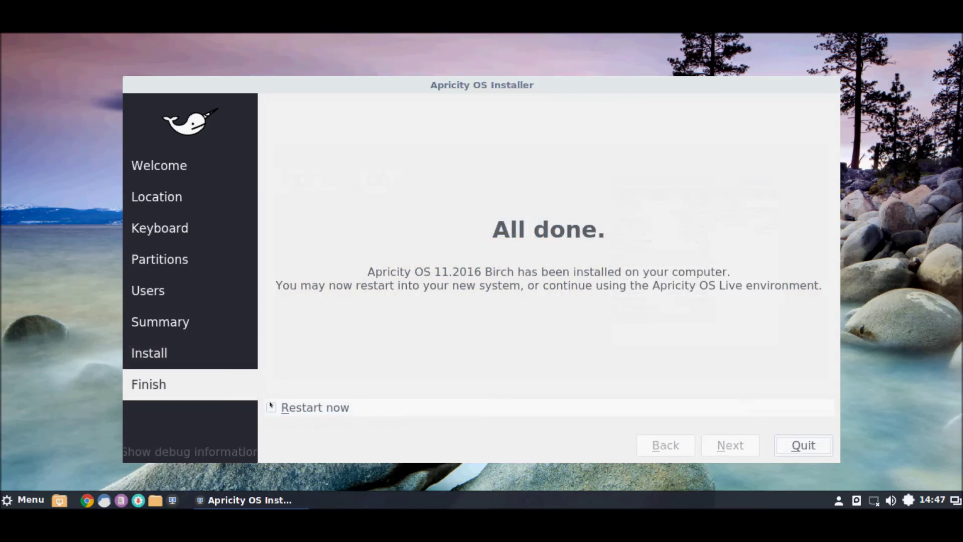
Enable Restart now on the finish page and quit the installer to reboot the computer
click(343, 408)
click(794, 443)
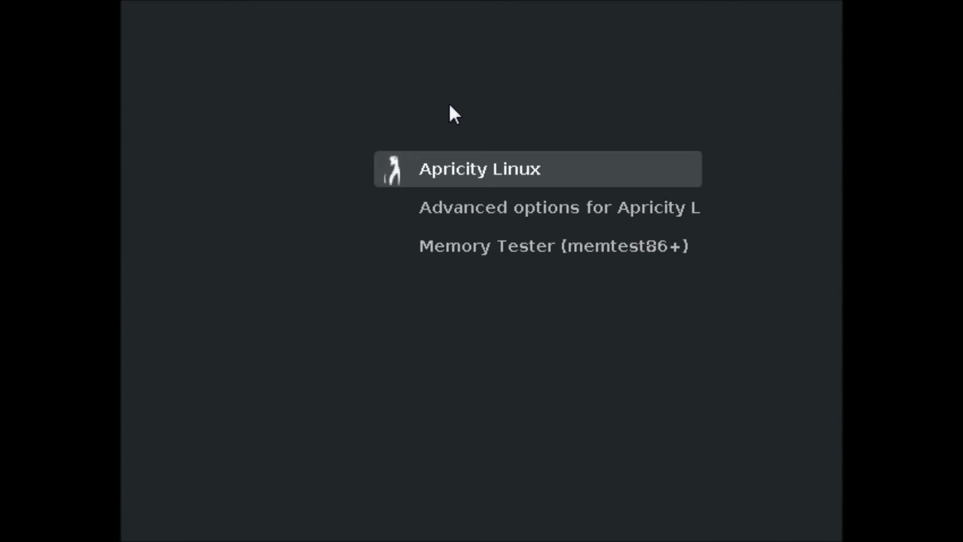
Look through the boot menu entries down to Memory Tester and return to Apricity Linux
key(Down)
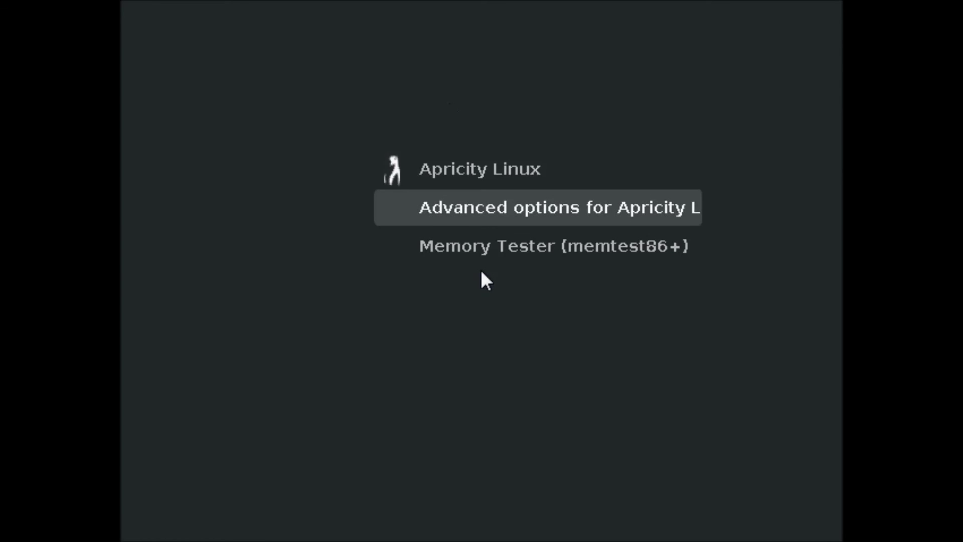
key(Down)
key(Up)
key(Up)
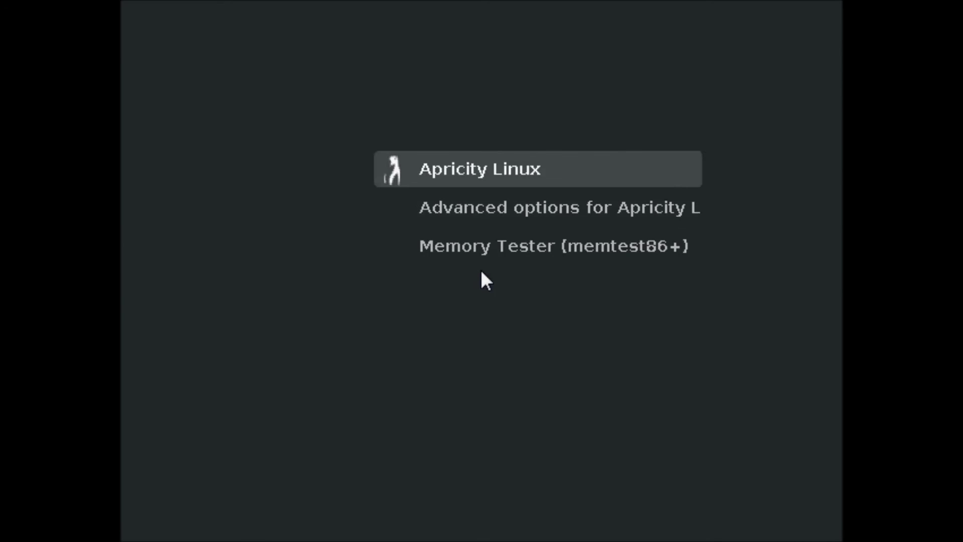
Boot Apricity Linux and look over the accessibility and system options on the login screen
key(Return)
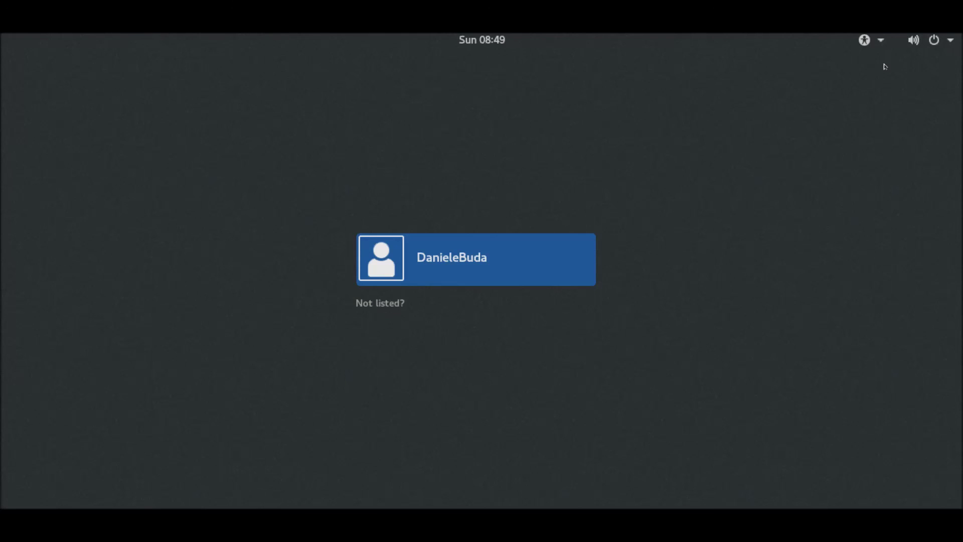
click(881, 40)
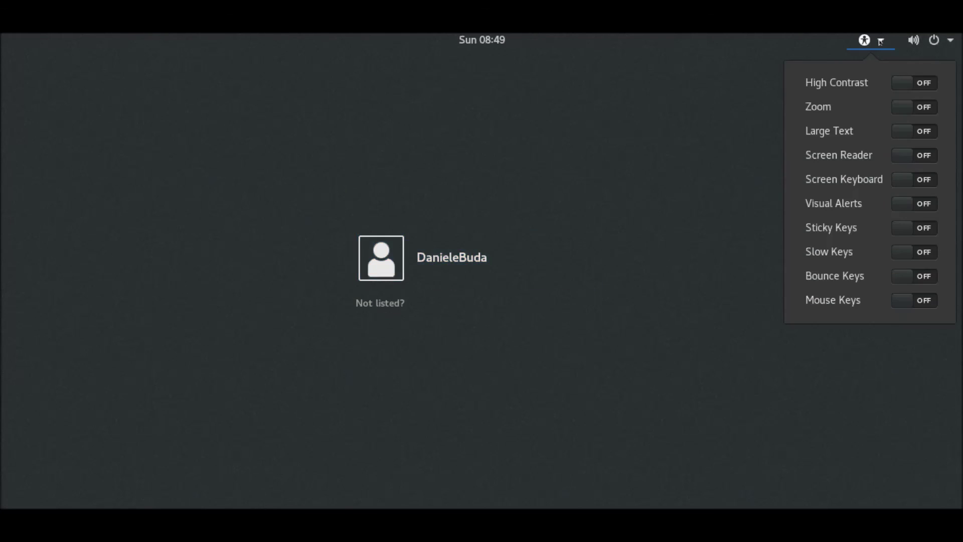
click(881, 41)
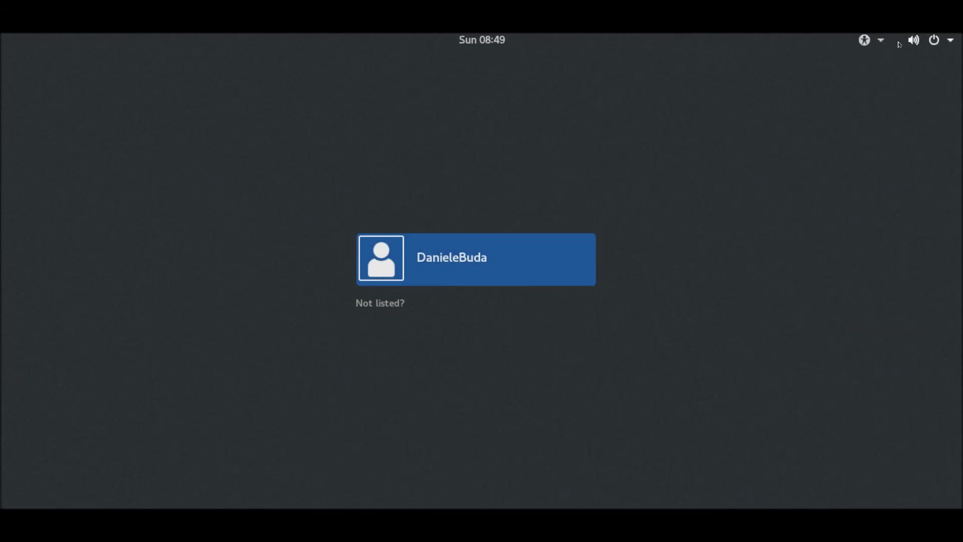
click(907, 45)
click(907, 45)
Enter the account password, review the available session types and sign in with the Cinnamon session kept
click(417, 278)
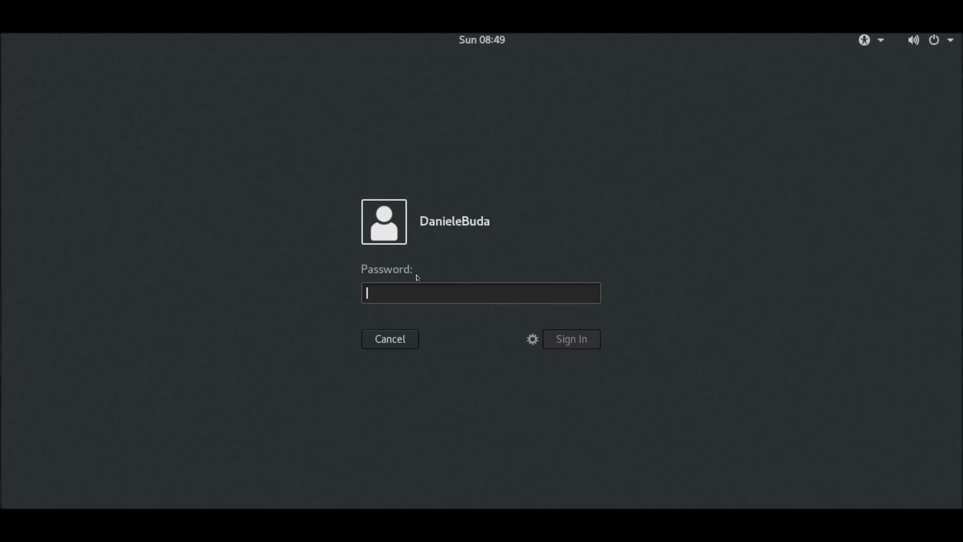
text(••••••••••)
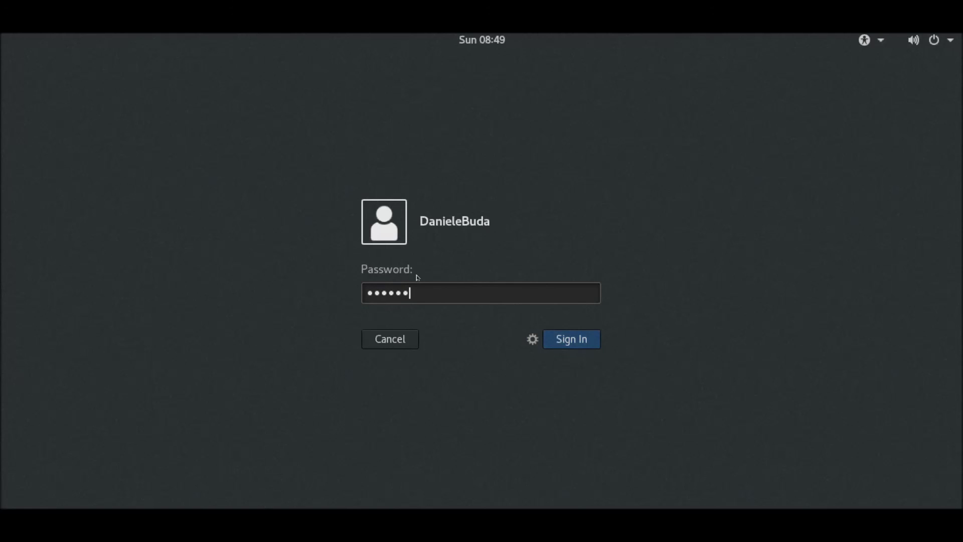
text(•)
click(533, 342)
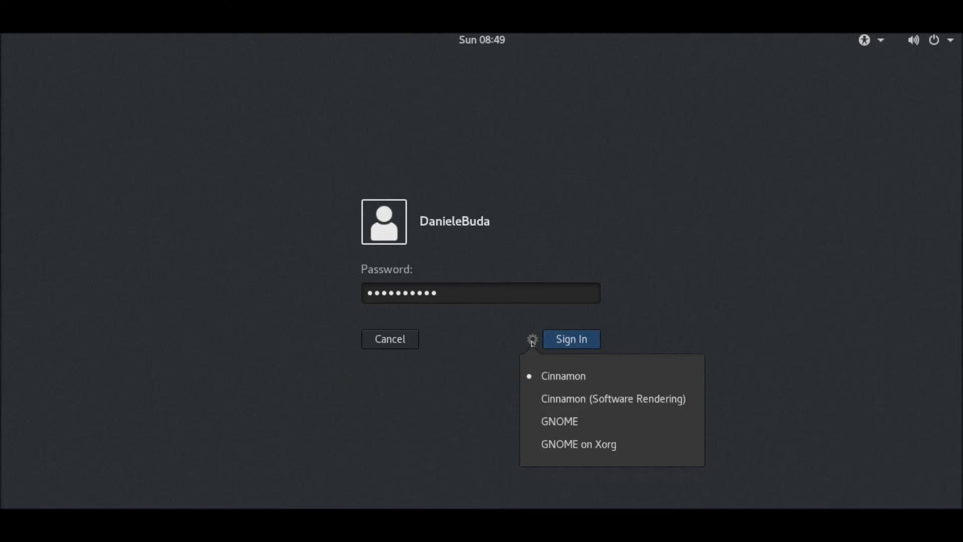
click(682, 287)
click(561, 336)
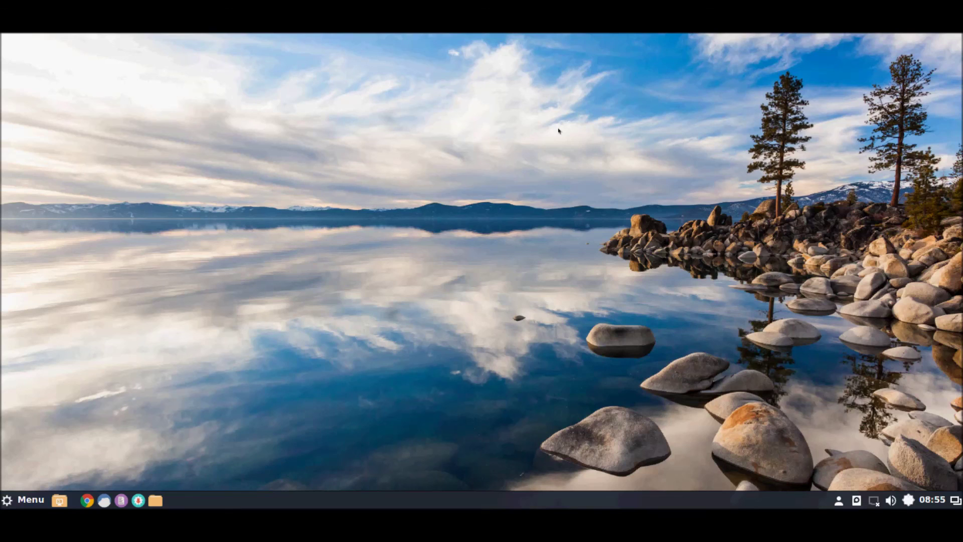
Bring up the dialog for shutting down the installed system
click(25, 499)
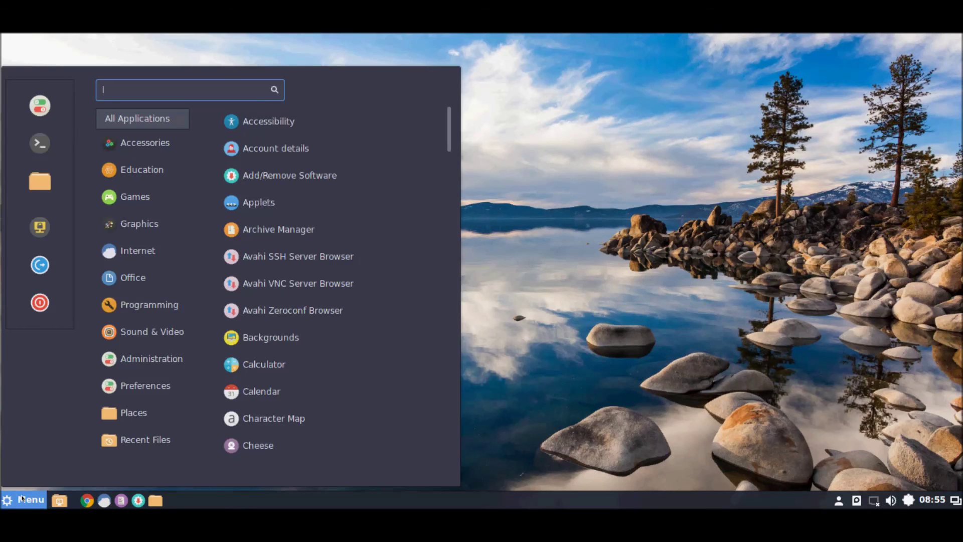
click(40, 303)
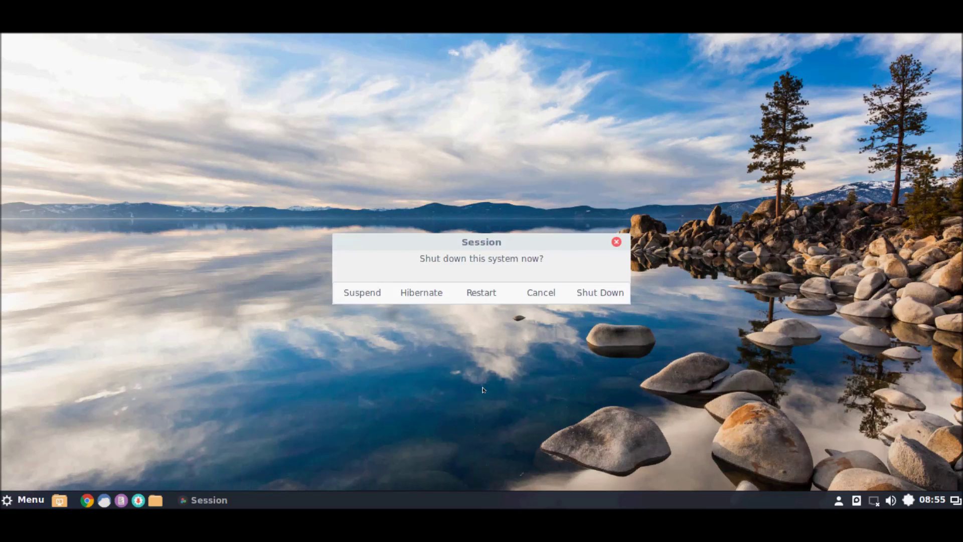